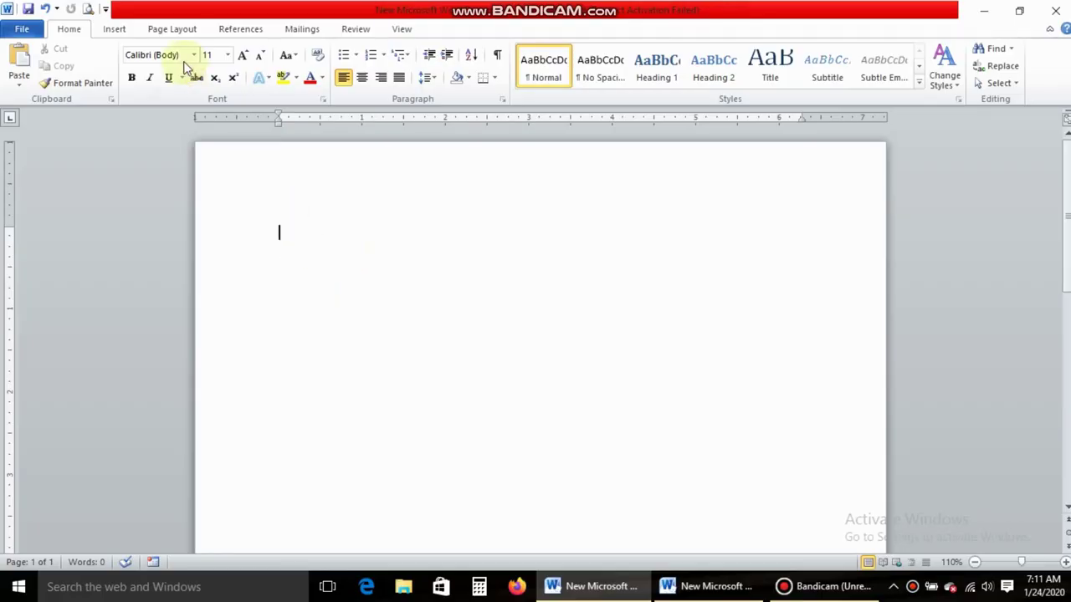
Step: Insert a WordArt heading in the chosen style reading 'COMPANY NAME'
{"action": "left_click", "coordinate": [113, 29]}
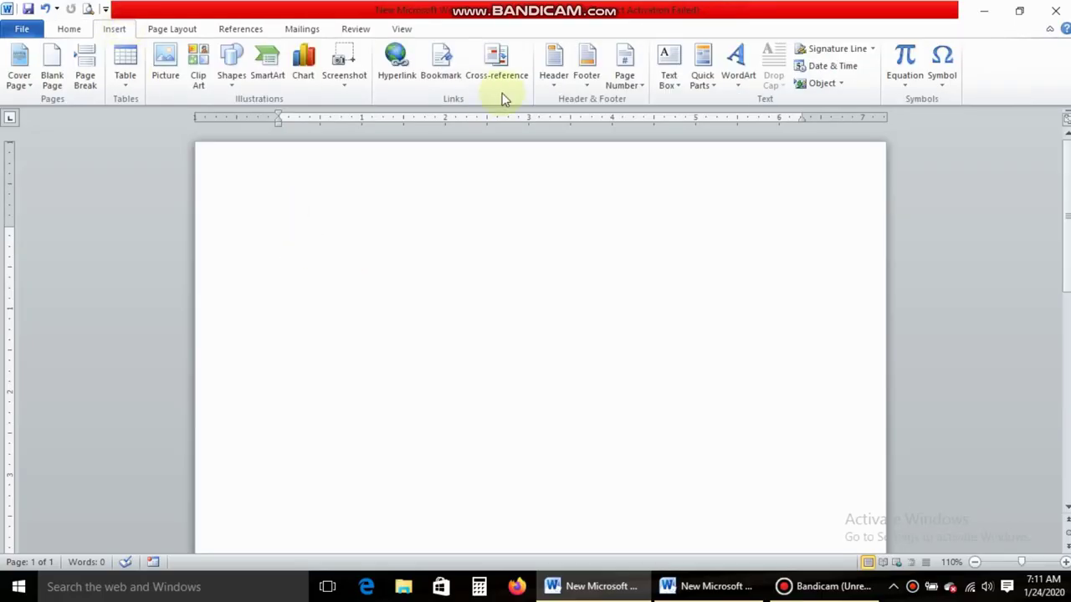
{"action": "left_click", "coordinate": [734, 80]}
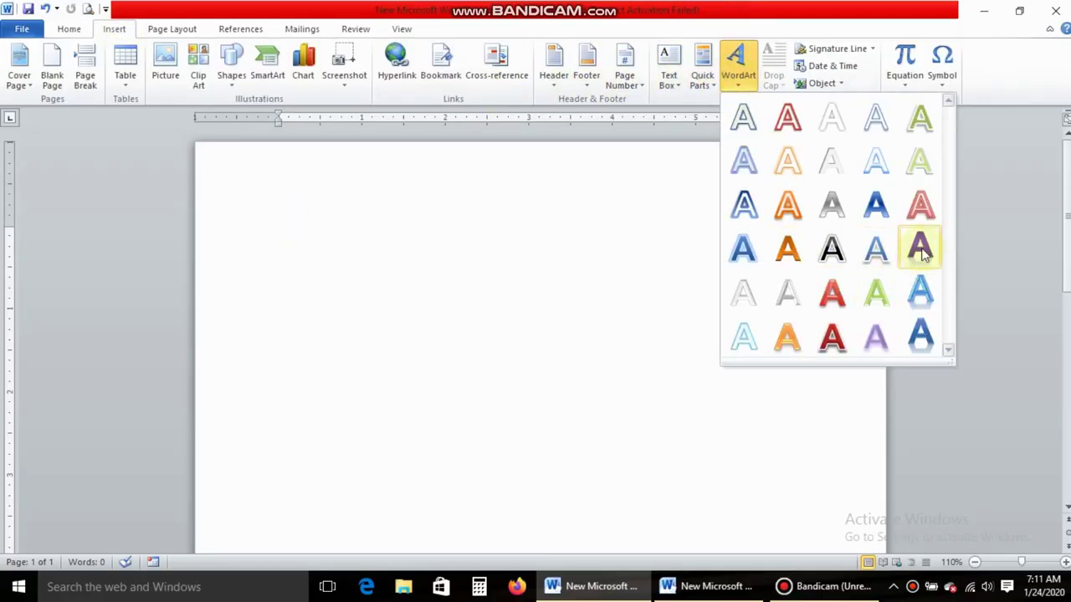
{"action": "left_click", "coordinate": [920, 292]}
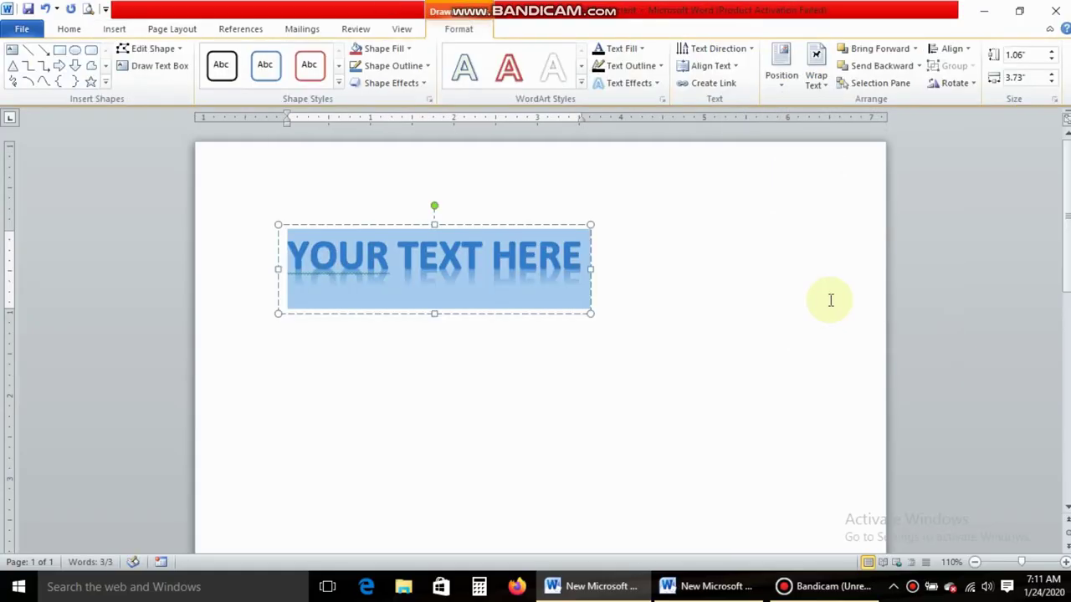
{"action": "type", "text": "COMPANY NA"}
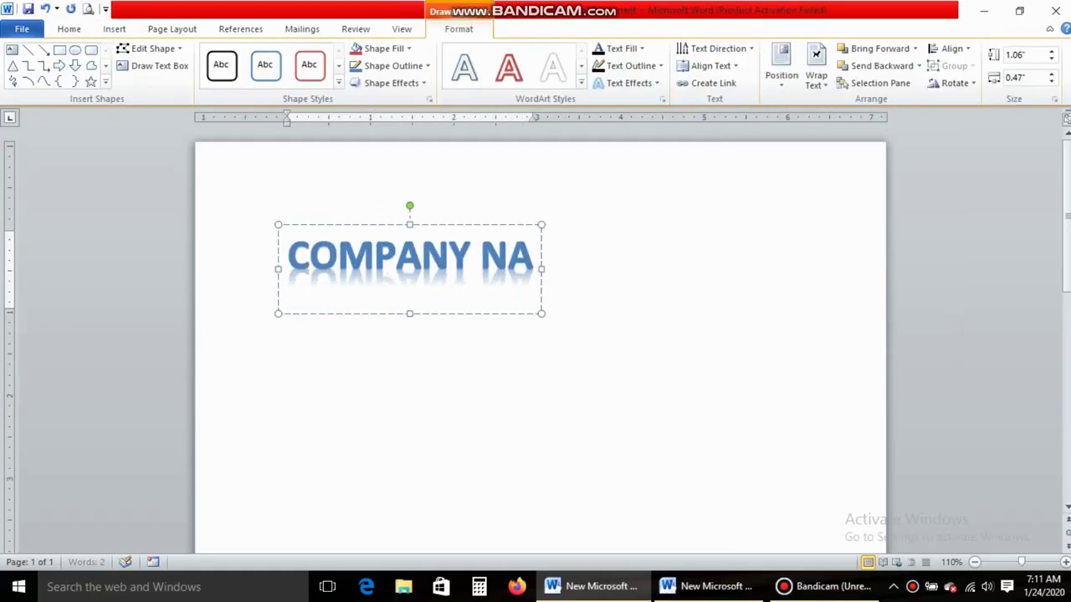
{"action": "type", "text": "ME"}
Step: Shorten the WordArt box, move it to the top centre and colour its text dark blue
{"action": "left_click_drag", "start_coordinate": [437, 314], "coordinate": [437, 286]}
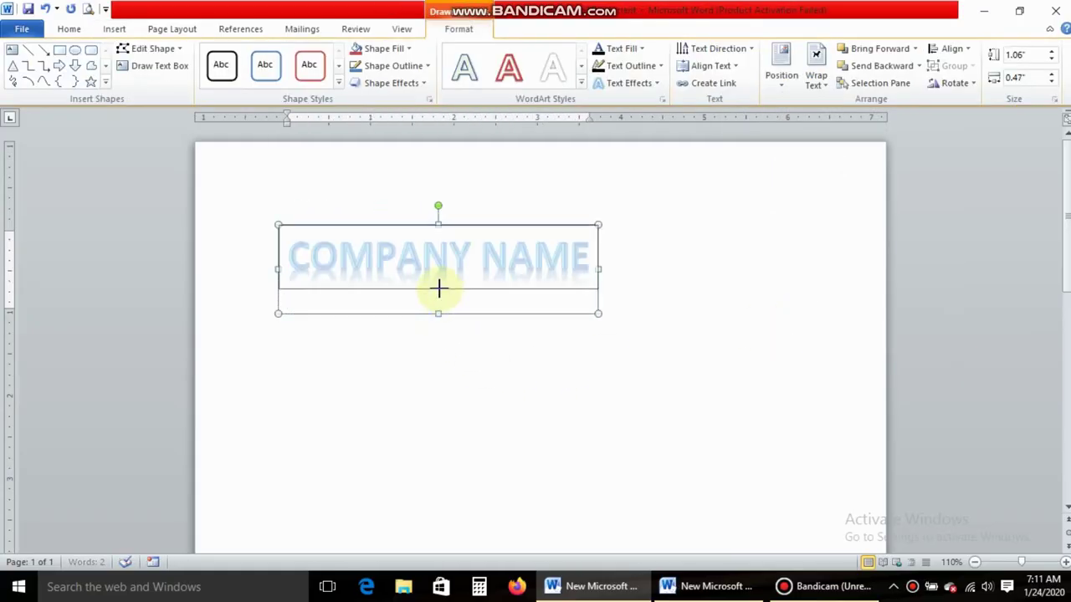
{"action": "left_click_drag", "start_coordinate": [461, 223], "coordinate": [559, 164]}
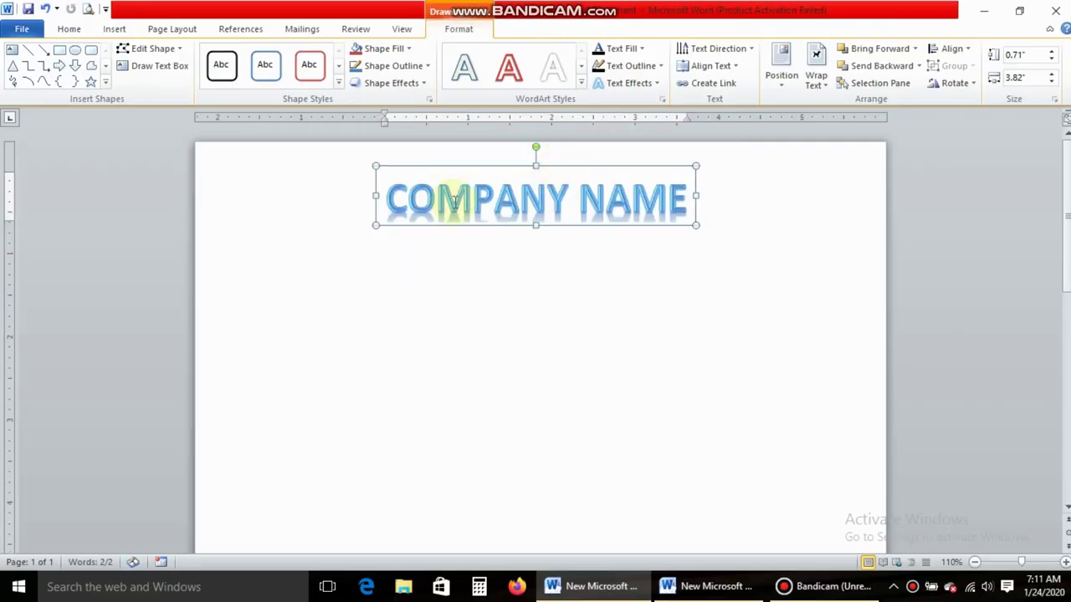
{"action": "key", "text": "ctrl+a"}
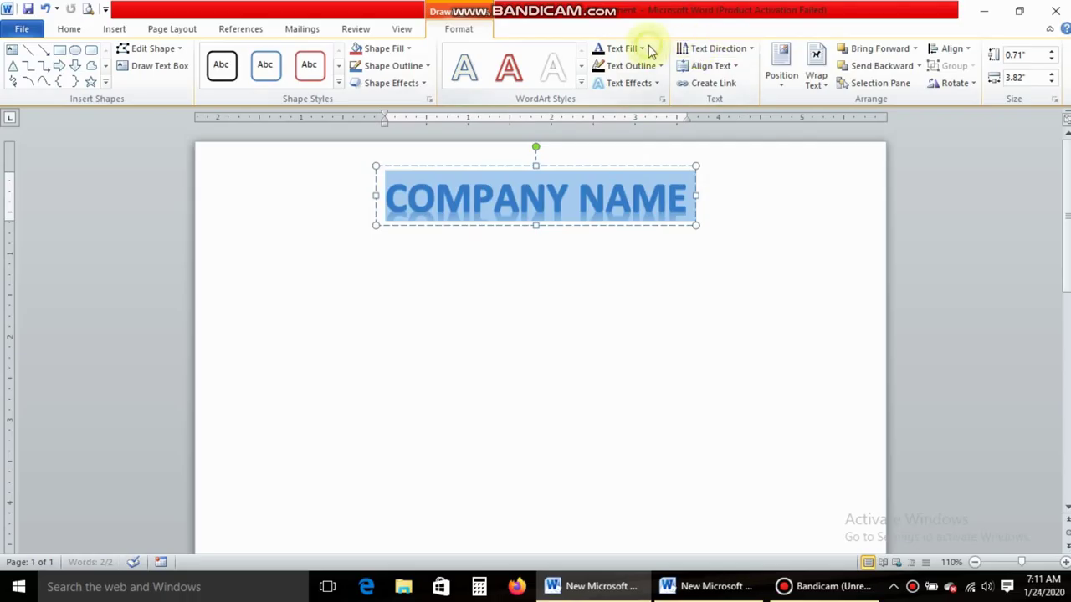
{"action": "left_click", "coordinate": [642, 49]}
{"action": "left_click", "coordinate": [637, 99]}
Step: Start a centred 14-point Arial paragraph on the blank line below the heading
{"action": "left_click", "coordinate": [621, 334]}
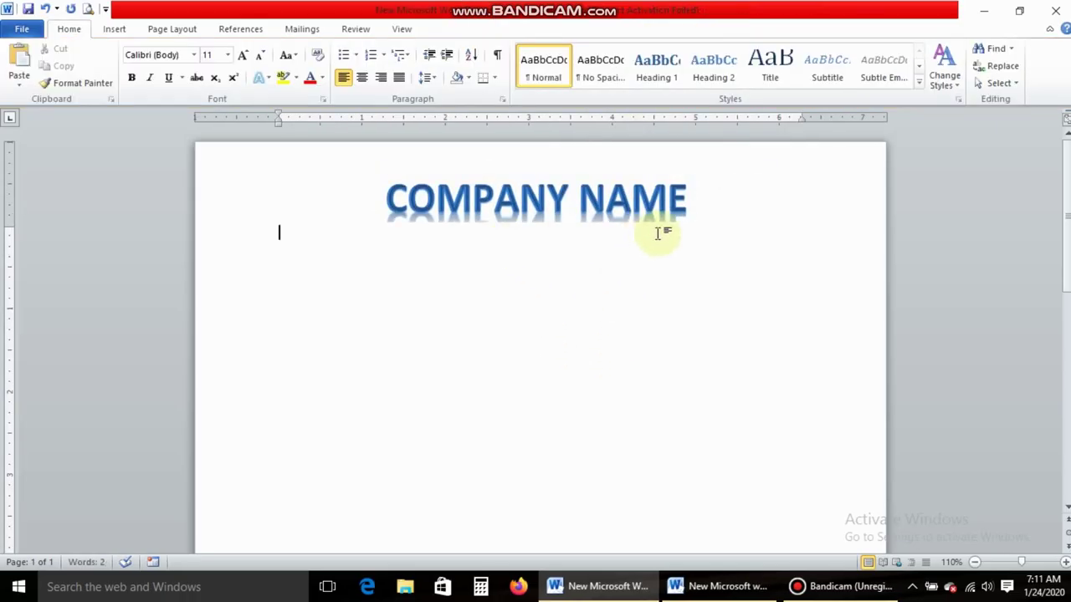
{"action": "left_click", "coordinate": [540, 226]}
{"action": "left_click", "coordinate": [717, 279]}
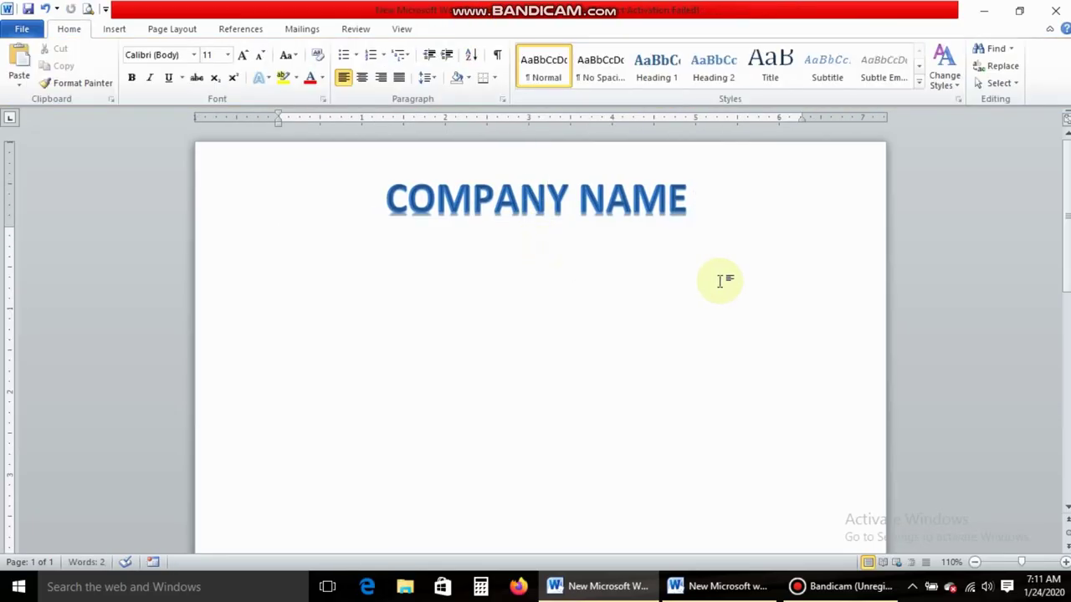
{"action": "key", "text": "ctrl+e"}
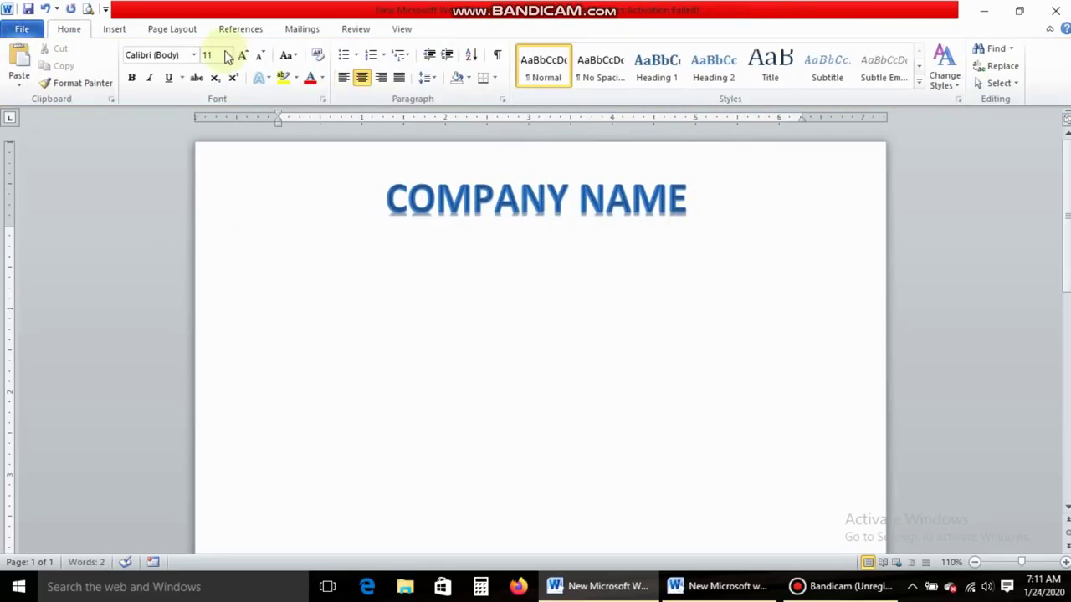
{"action": "left_click", "coordinate": [228, 55]}
{"action": "left_click", "coordinate": [209, 139]}
{"action": "left_click", "coordinate": [193, 55]}
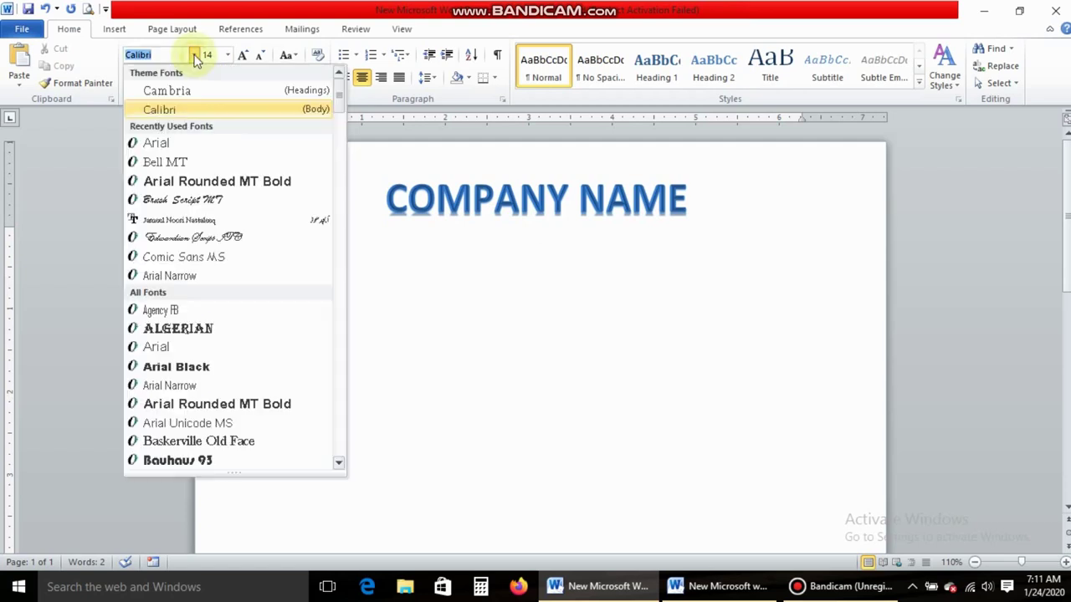
{"action": "left_click", "coordinate": [146, 143]}
Step: Type the bracketed company address ending in Karachi, followed by the company phone number
{"action": "type", "text": "("}
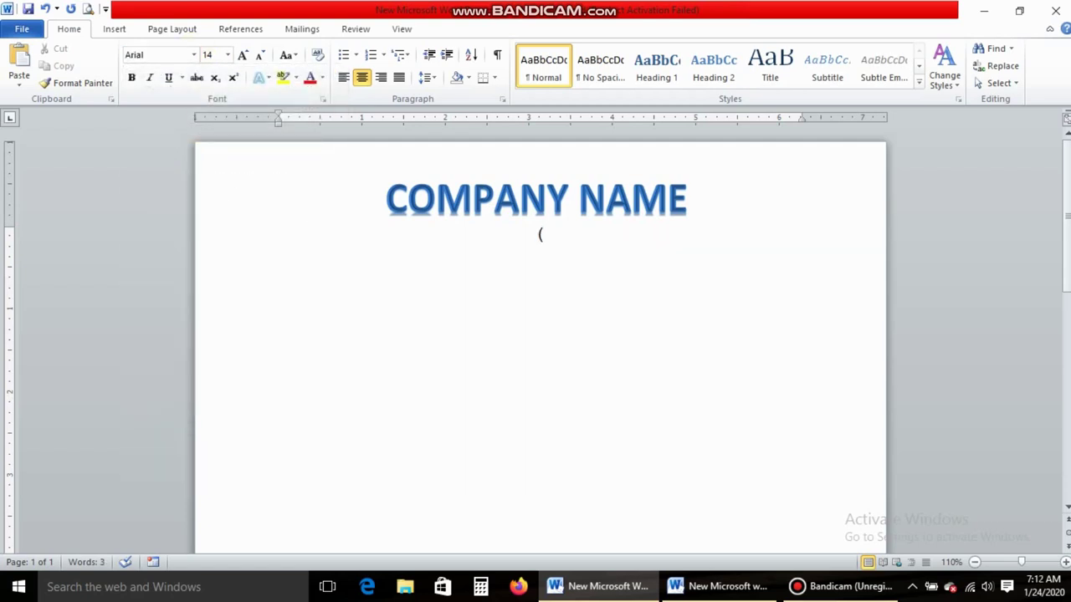
{"action": "type", "text": "ompany"}
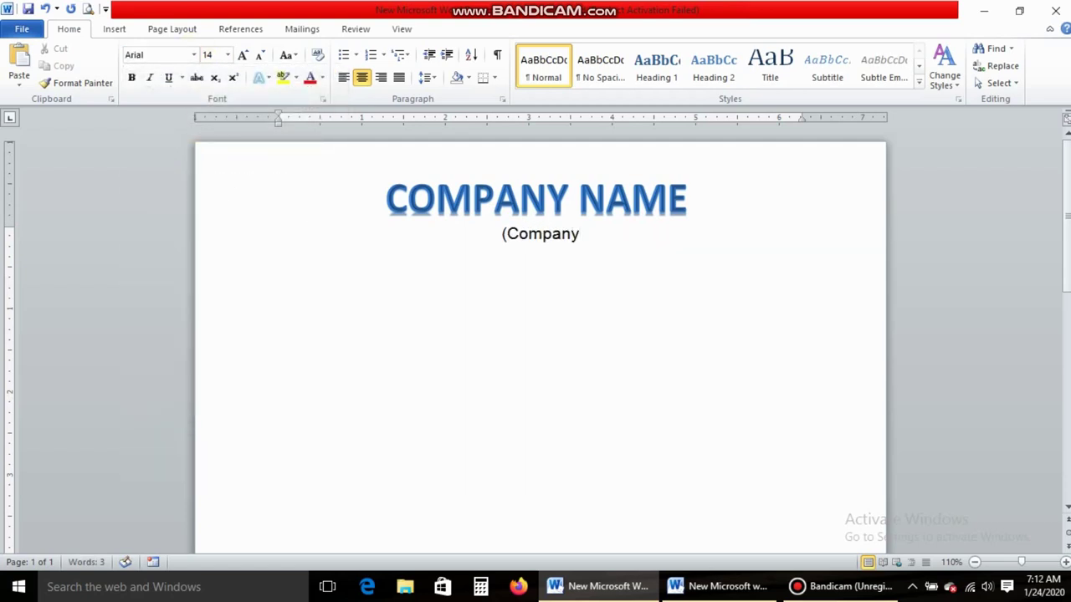
{"action": "type", "text": " Address -"}
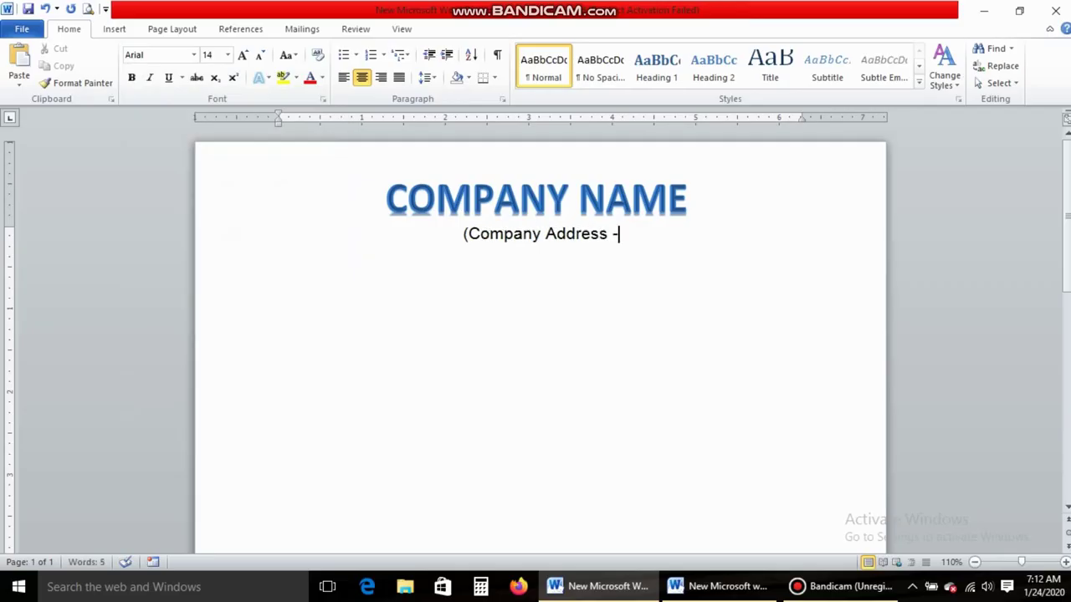
{"action": "type", "text": "Model C"}
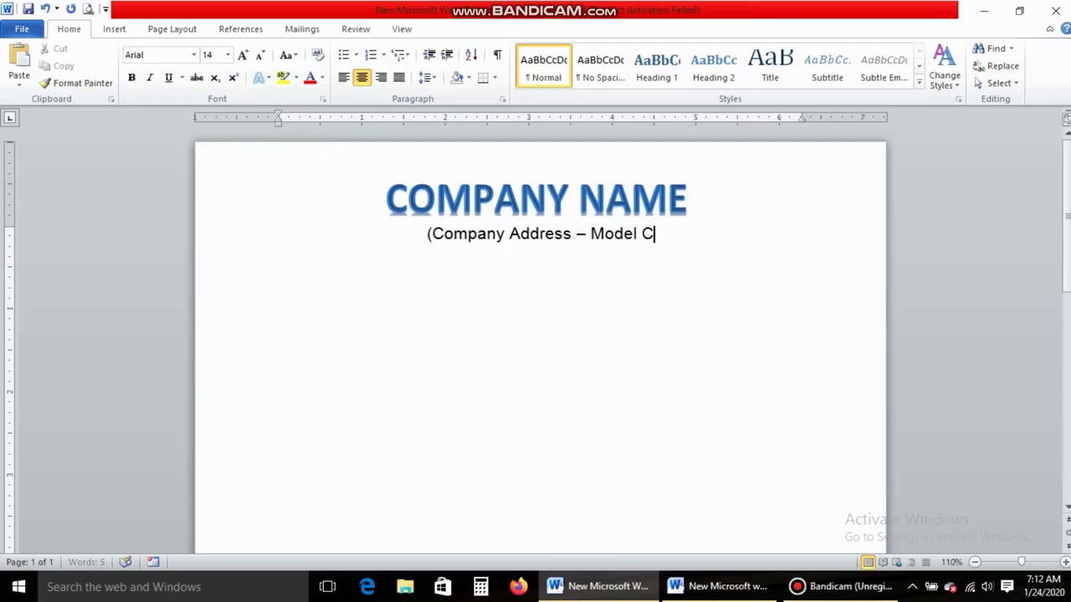
{"action": "type", "text": "olony"}
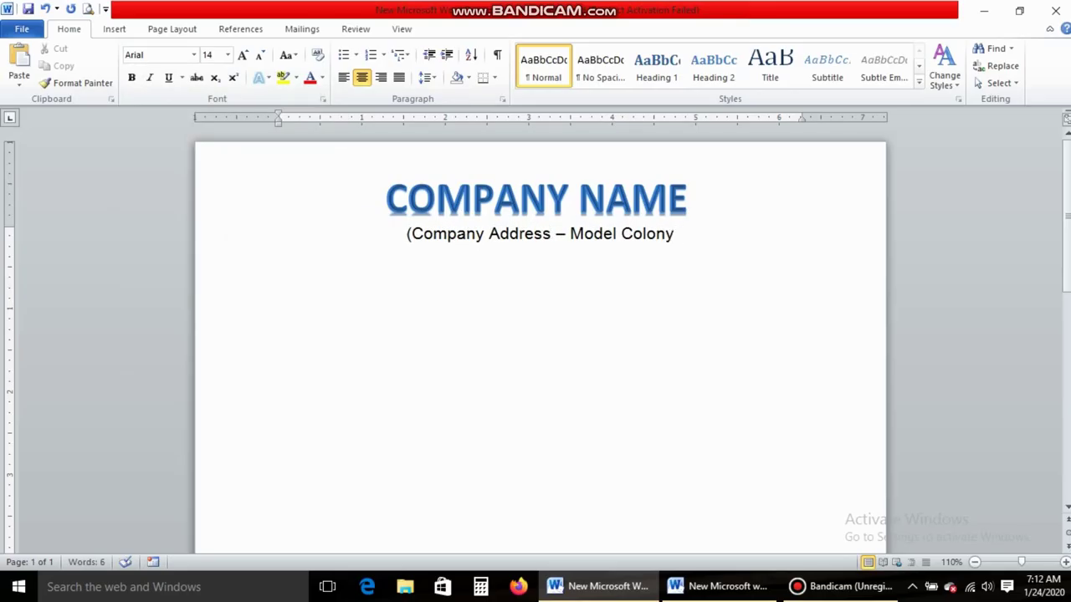
{"action": "type", "text": "Near Gulis"}
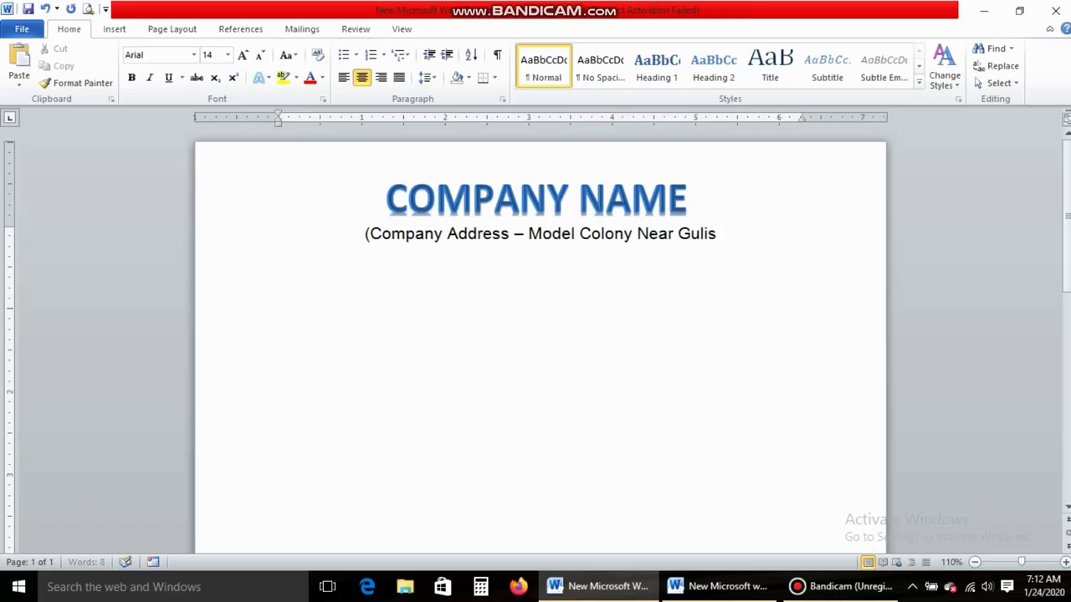
{"action": "type", "text": "tan Road -"}
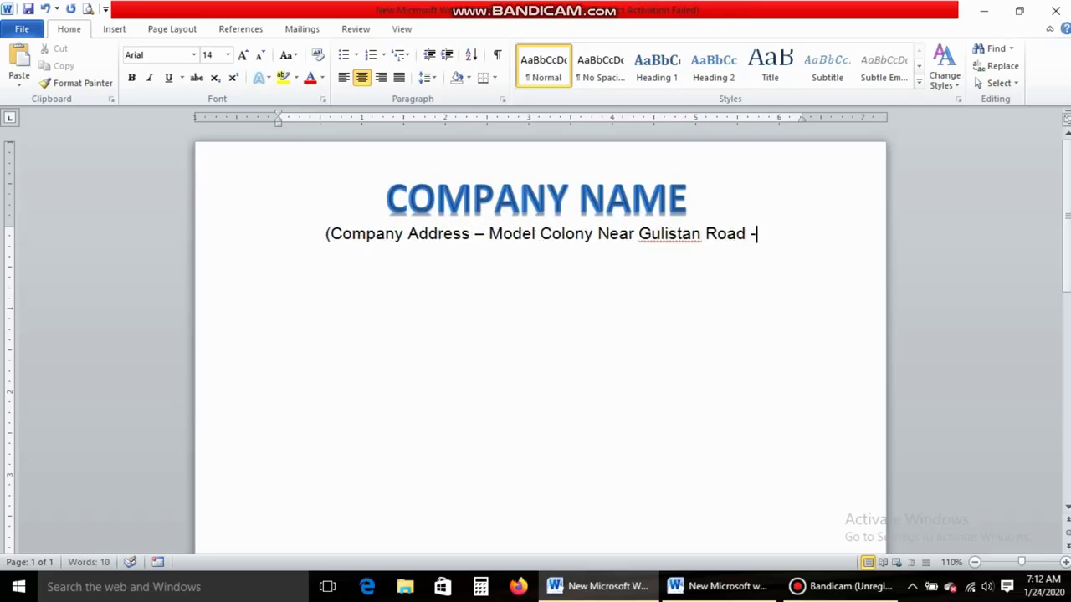
{"action": "key", "text": "BackSpace"}
{"action": "type", "text": "Karachi"}
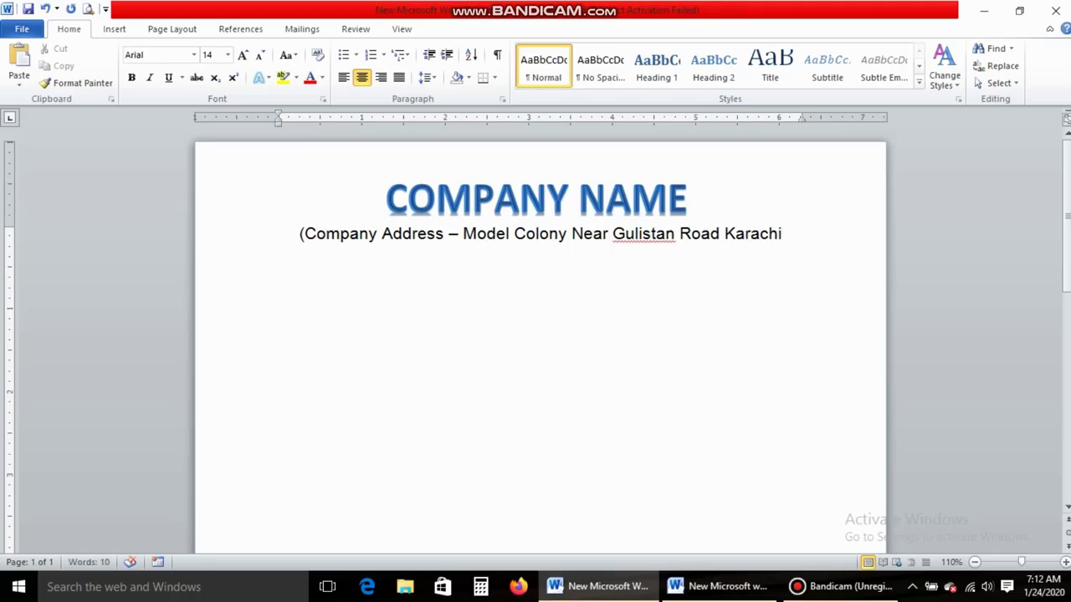
{"action": "type", "text": ") "}
{"action": "type", "text": "Ph"}
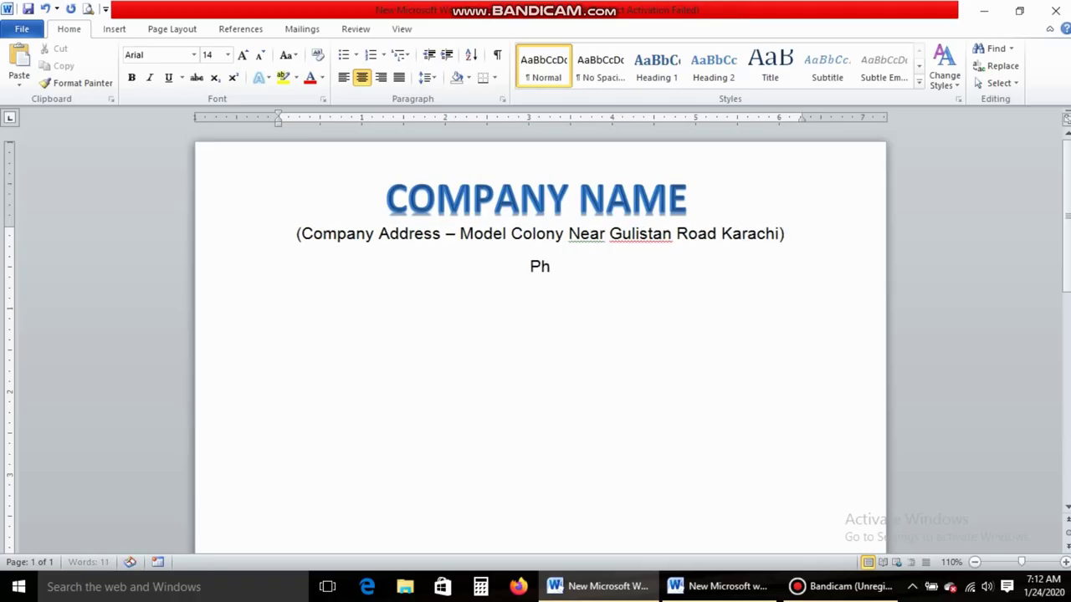
{"action": "type", "text": "one # 0"}
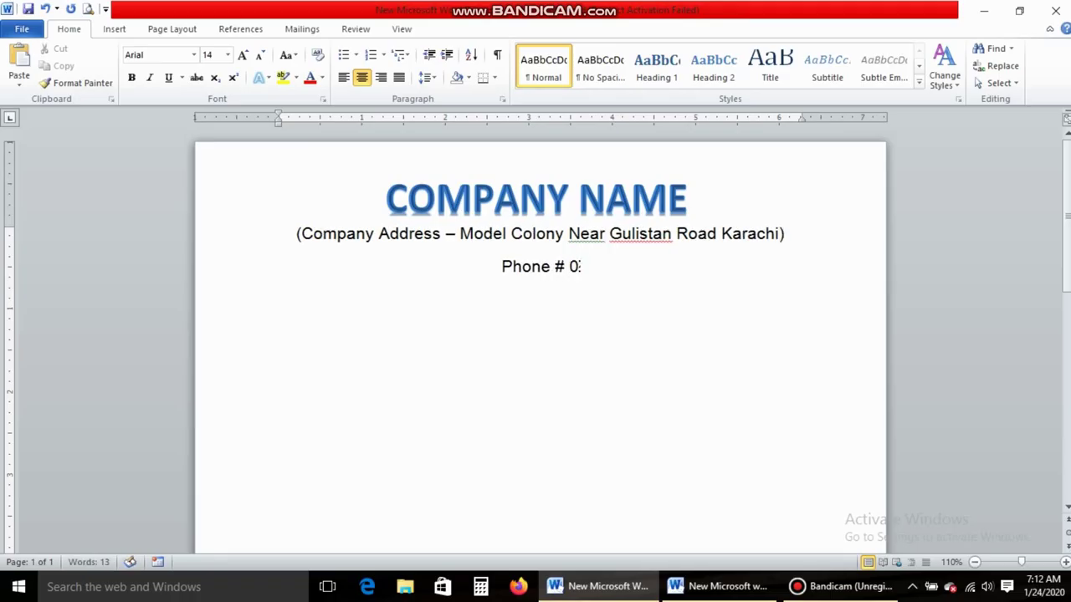
{"action": "type", "text": "21-123456789"}
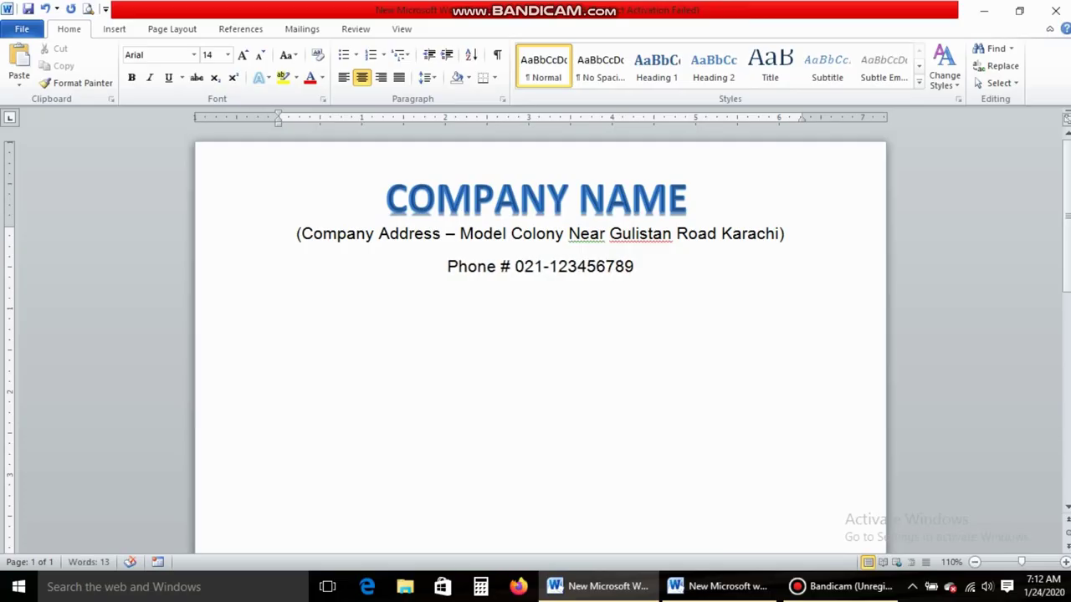
Step: Make the company address line bold and underlined
{"action": "mouse_move", "coordinate": [292, 243]}
{"action": "left_mouse_down"}
{"action": "mouse_move", "coordinate": [382, 249]}
{"action": "mouse_move", "coordinate": [789, 210]}
{"action": "mouse_move", "coordinate": [785, 238]}
{"action": "left_mouse_up"}
{"action": "left_click", "coordinate": [168, 77]}
{"action": "left_click", "coordinate": [131, 77]}
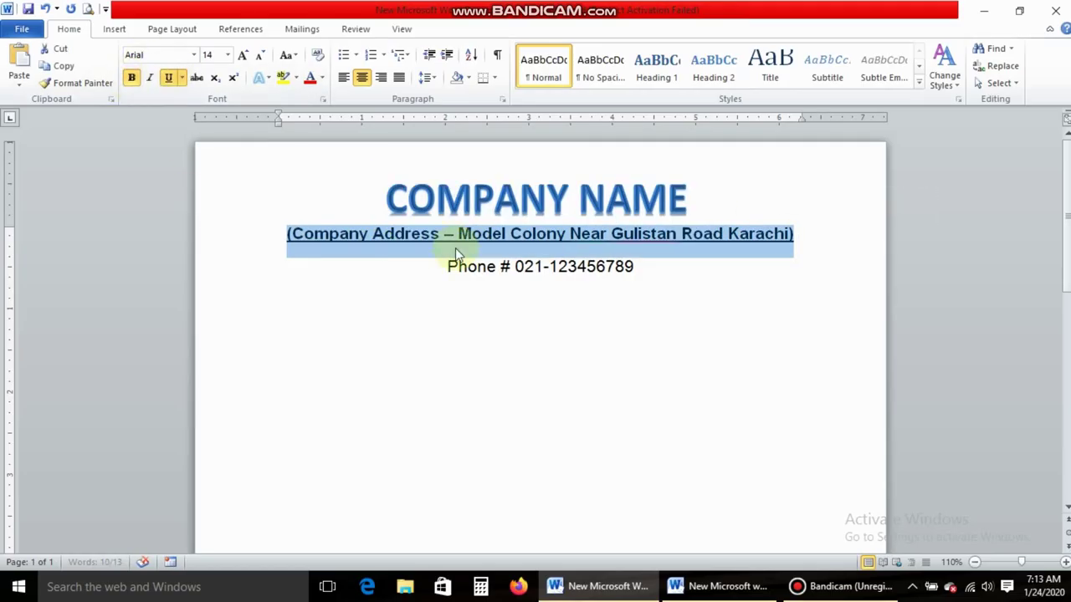
{"action": "left_click", "coordinate": [448, 261]}
Step: Set 1.0 line spacing on the address and phone lines and begin a new paragraph
{"action": "left_click_drag", "start_coordinate": [373, 236], "coordinate": [543, 266]}
{"action": "left_click", "coordinate": [427, 77]}
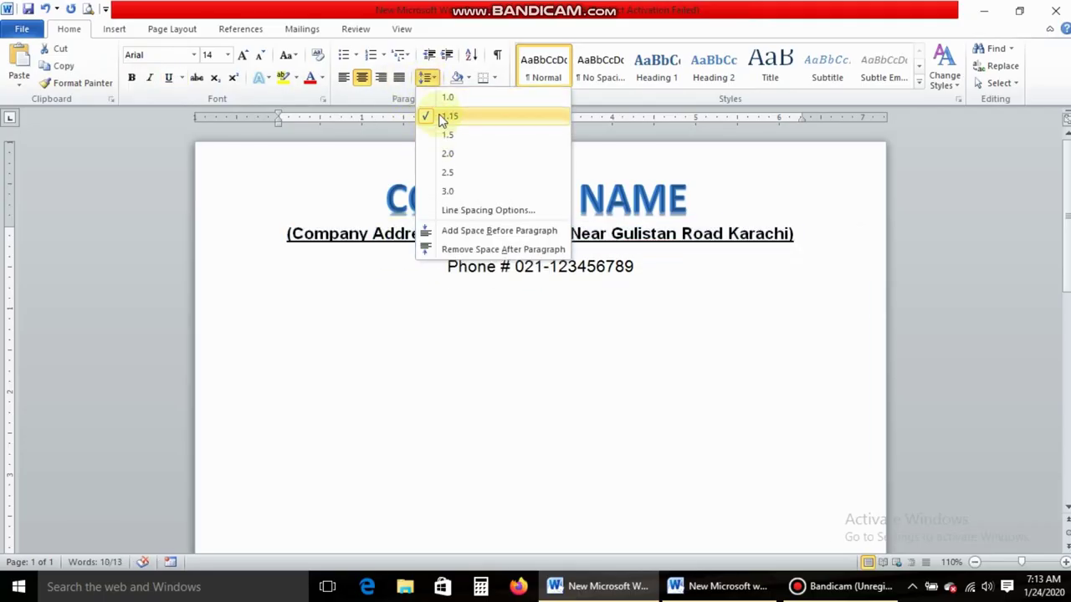
{"action": "left_click", "coordinate": [447, 97]}
{"action": "left_click", "coordinate": [640, 278]}
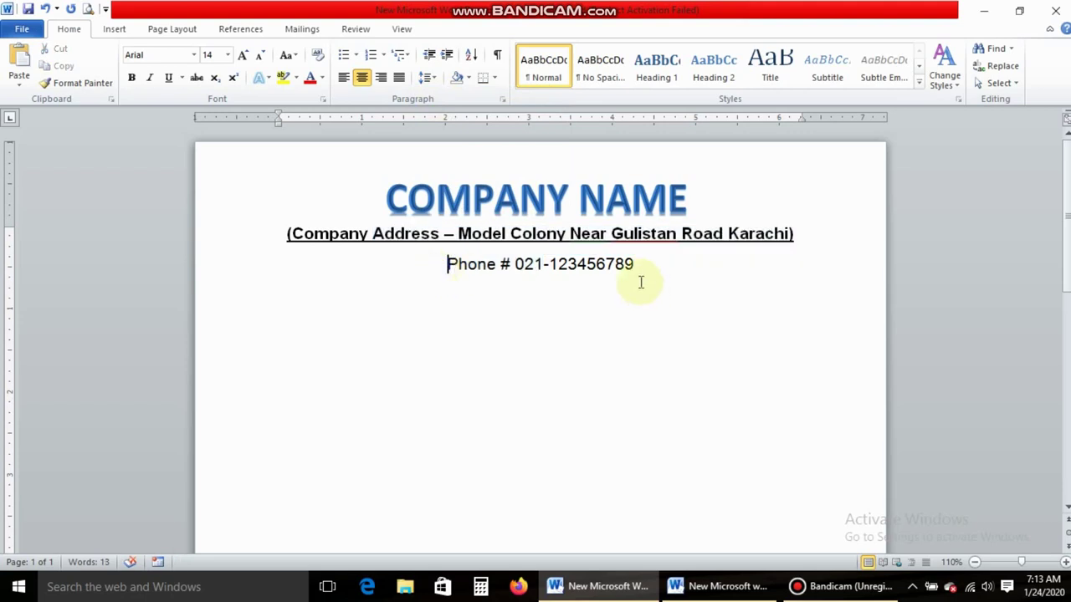
{"action": "key", "text": "Return"}
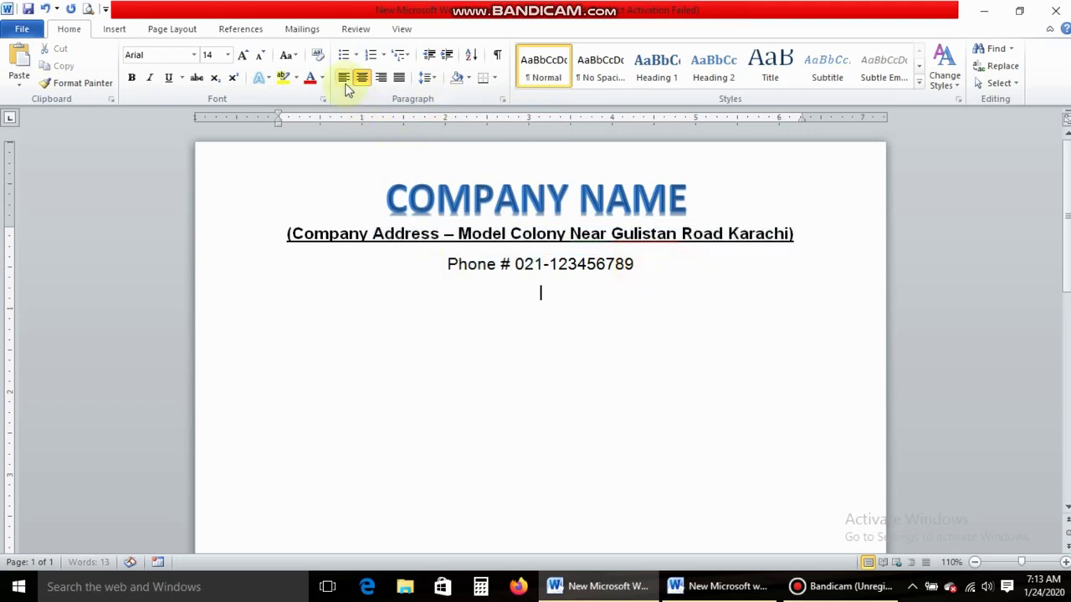
Step: Add right-aligned 'File No-230/Appointment Letter/V-1' and 'Dated _____ January 2020' lines, then a left-aligned line
{"action": "left_click", "coordinate": [380, 77]}
{"action": "type", "text": "Fi"}
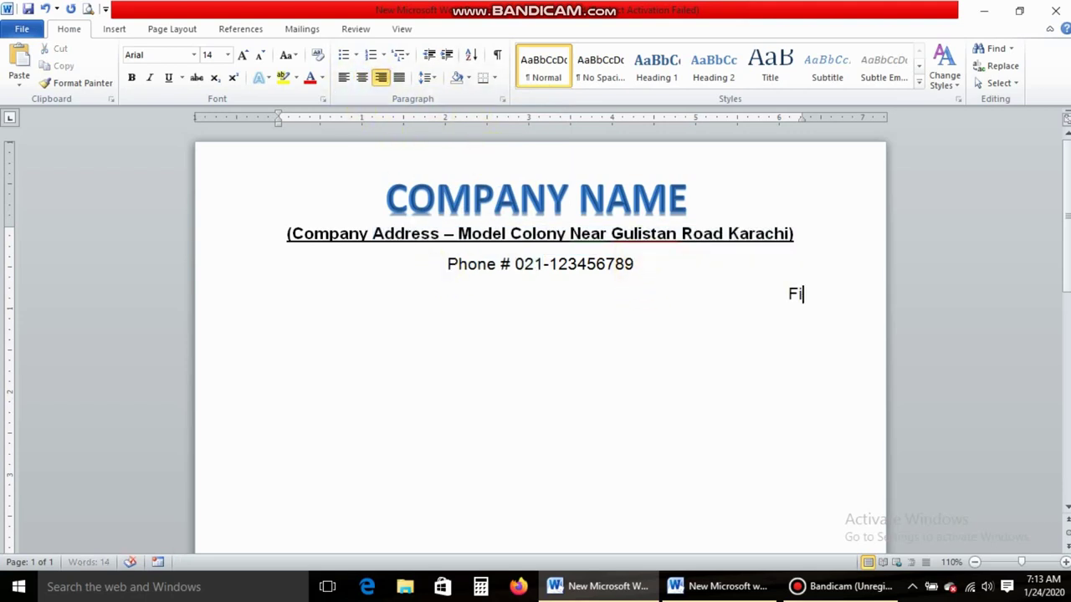
{"action": "type", "text": "le No-2"}
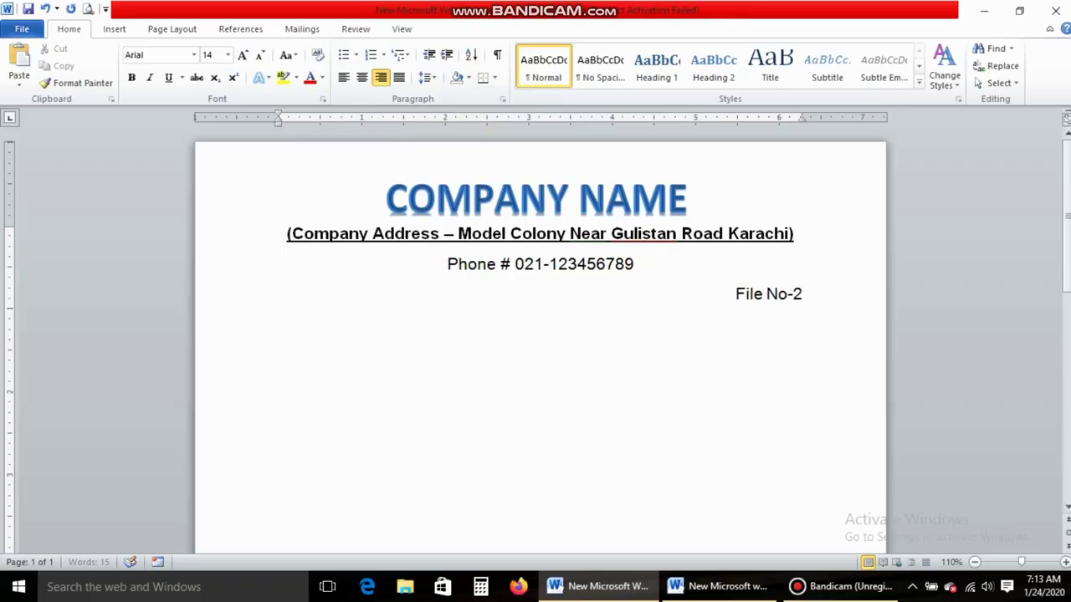
{"action": "type", "text": "30/Appoint"}
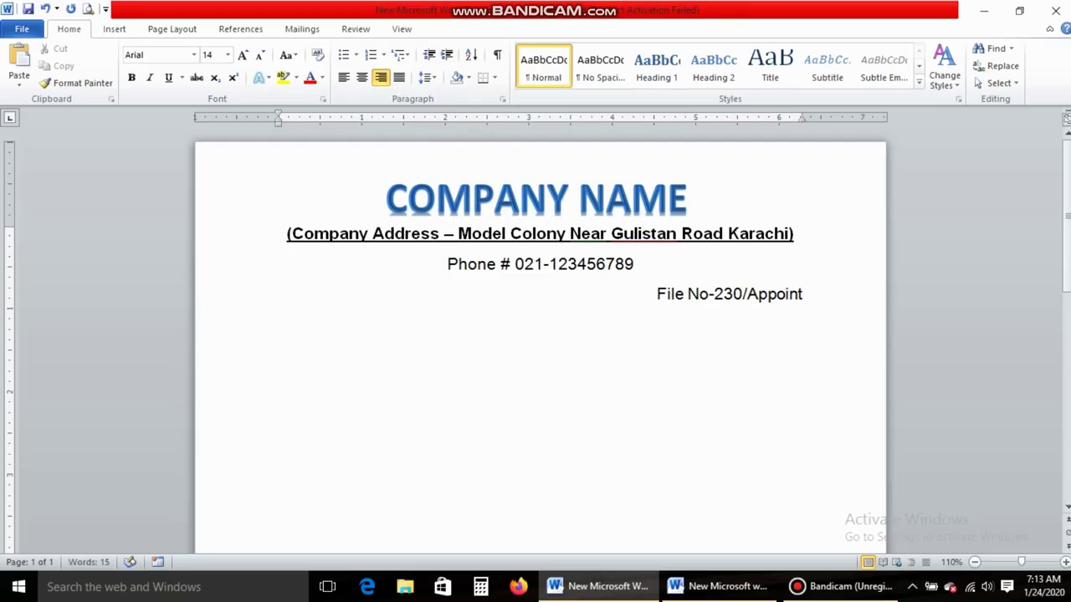
{"action": "type", "text": "ment Letter"}
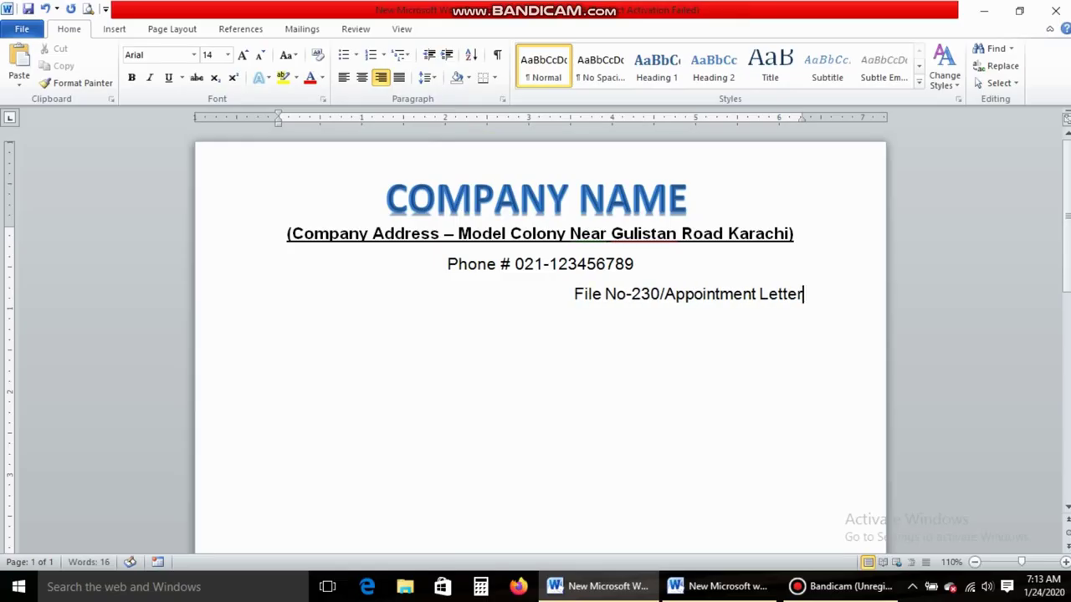
{"action": "type", "text": "/V"}
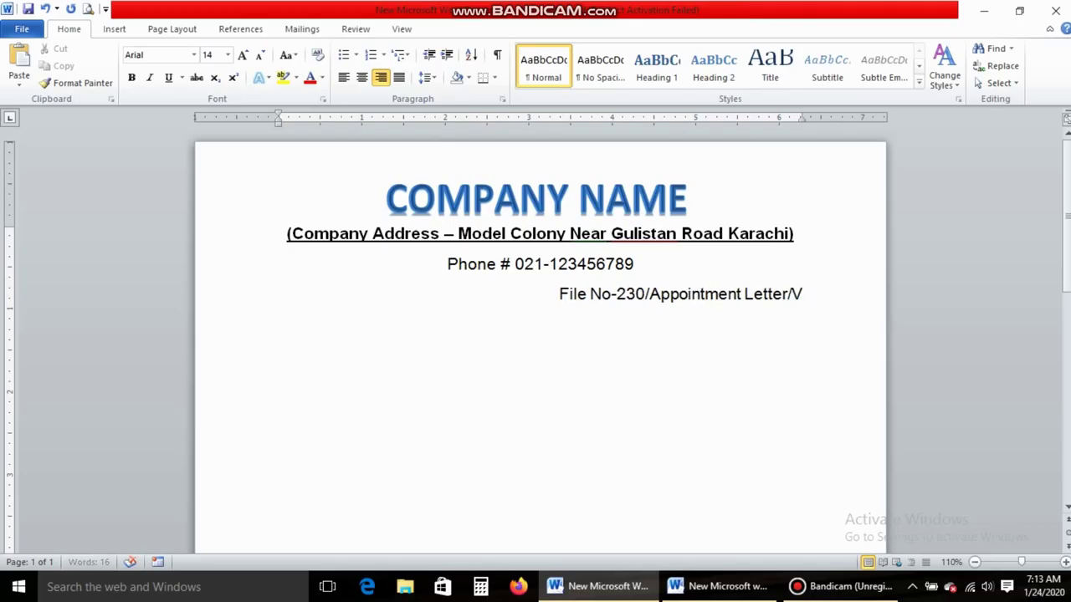
{"action": "type", "text": "-1 D"}
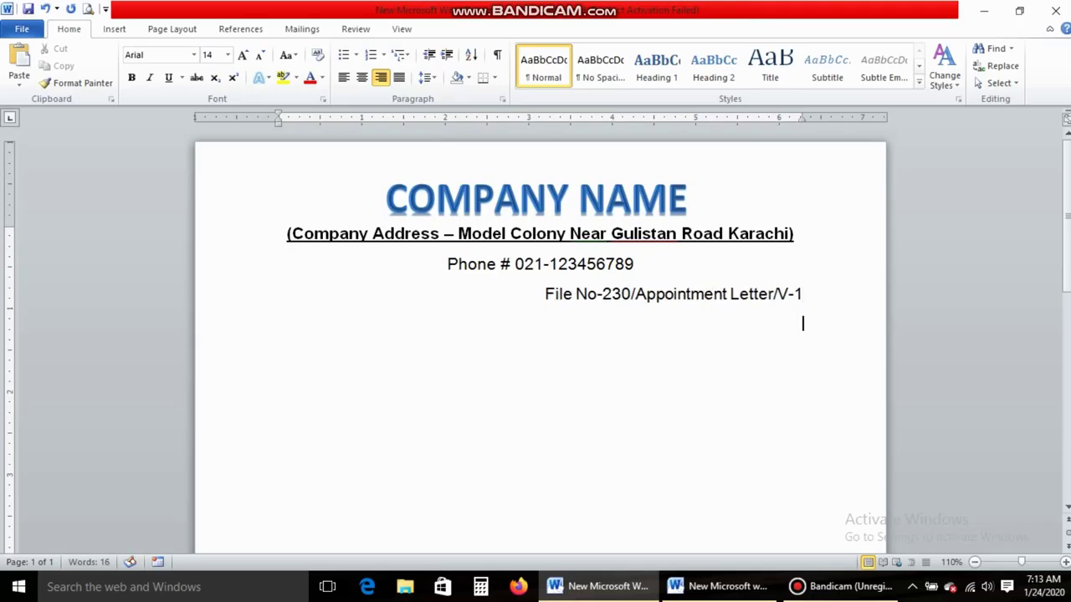
{"action": "type", "text": "ated"}
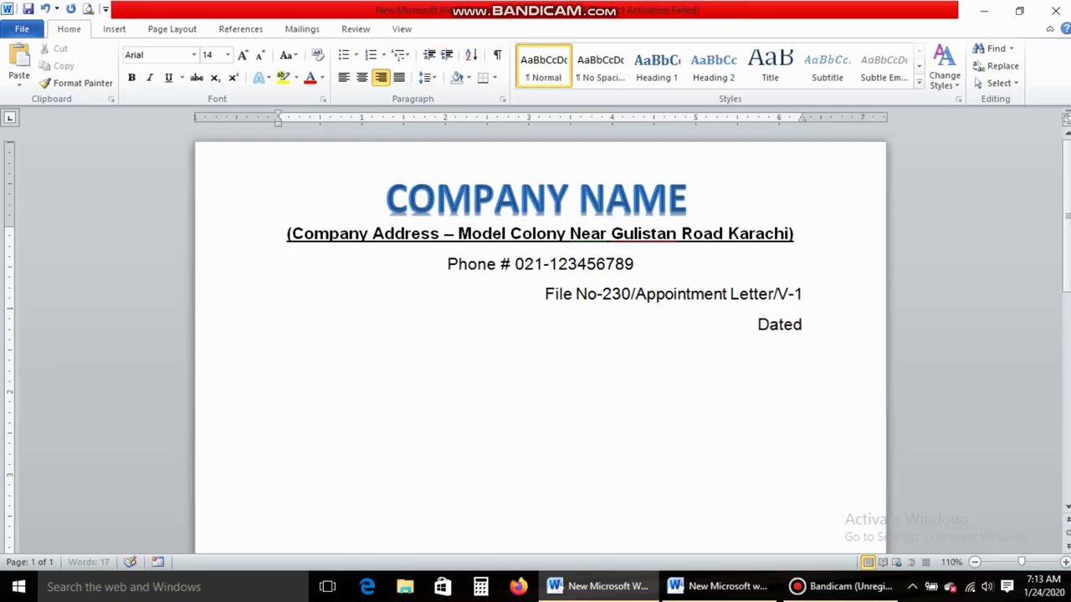
{"action": "type", "text": " _____ Jan"}
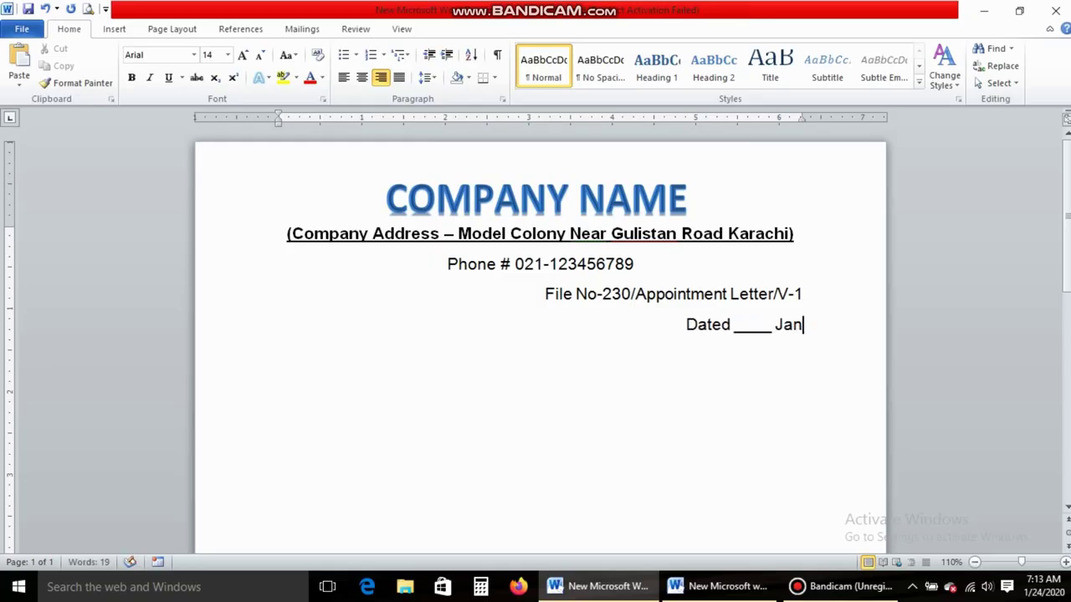
{"action": "type", "text": "uary 2020"}
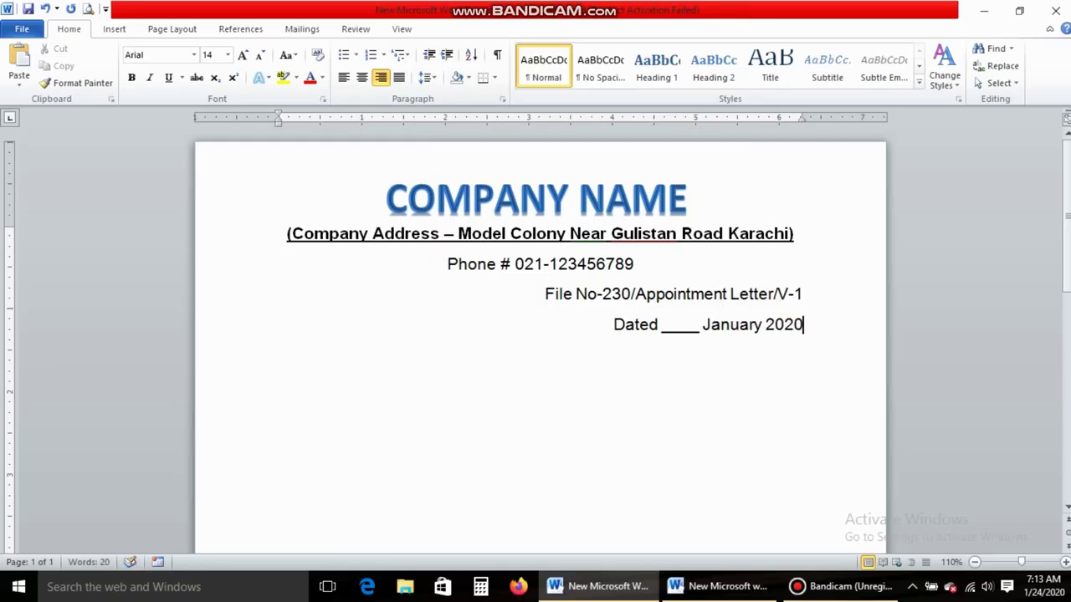
{"action": "key", "text": "Return"}
{"action": "left_click", "coordinate": [343, 77]}
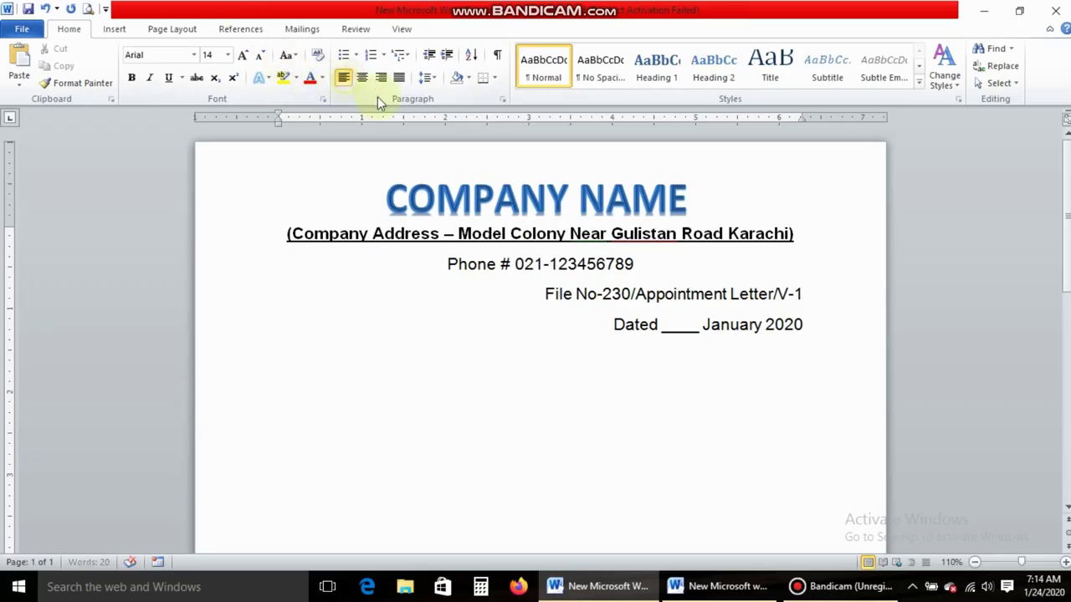
Step: Type 'To' with tab spacing and insert a blank line above it
{"action": "type", "text": "To:"}
{"action": "key", "text": "Tab"}
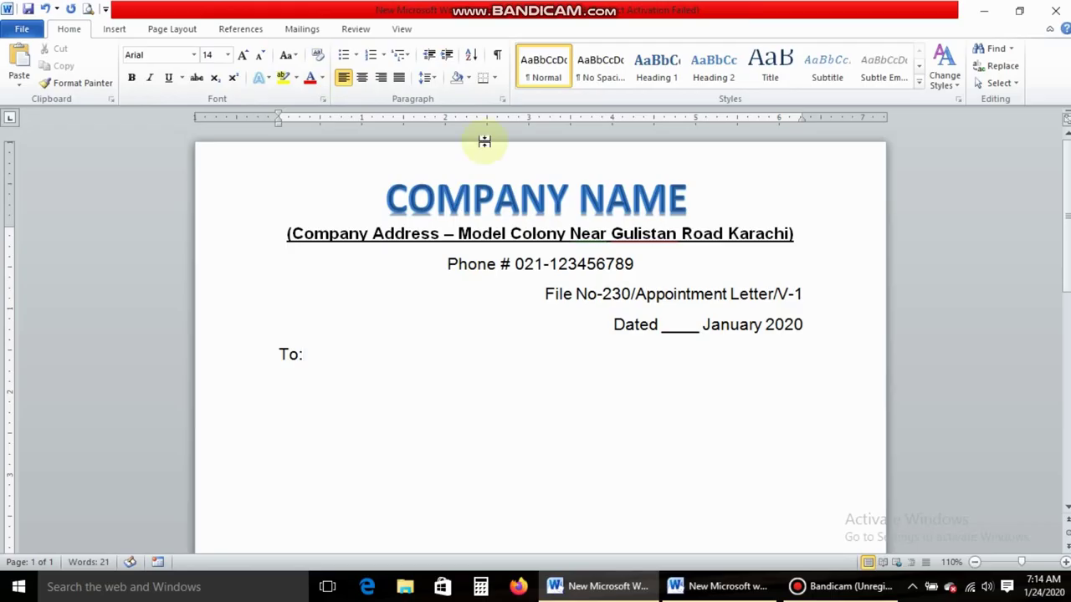
{"action": "key", "text": "Tab"}
{"action": "left_click", "coordinate": [277, 352]}
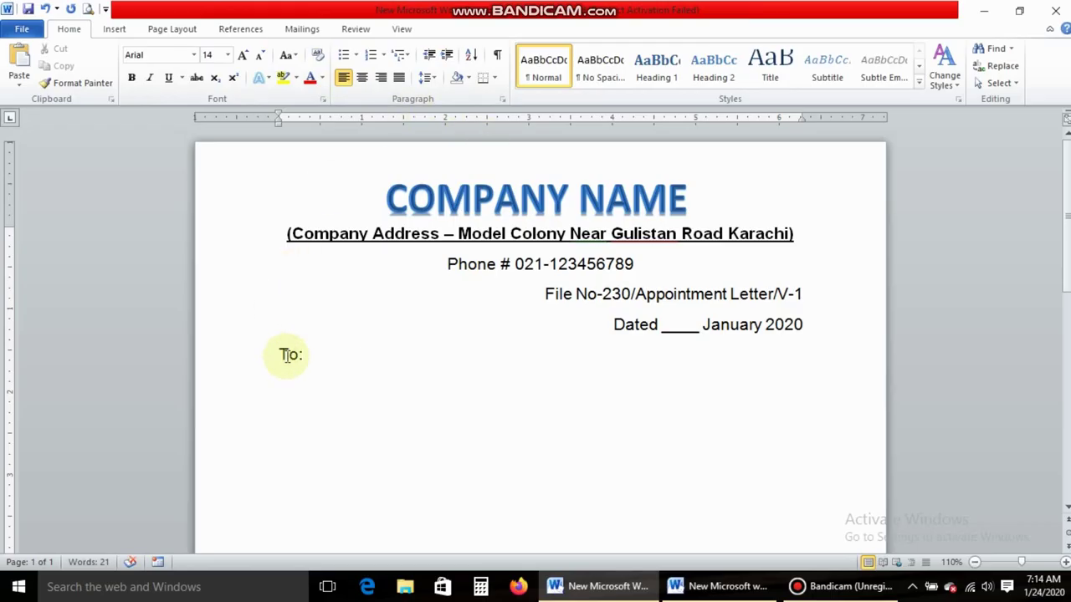
{"action": "key", "text": "Return"}
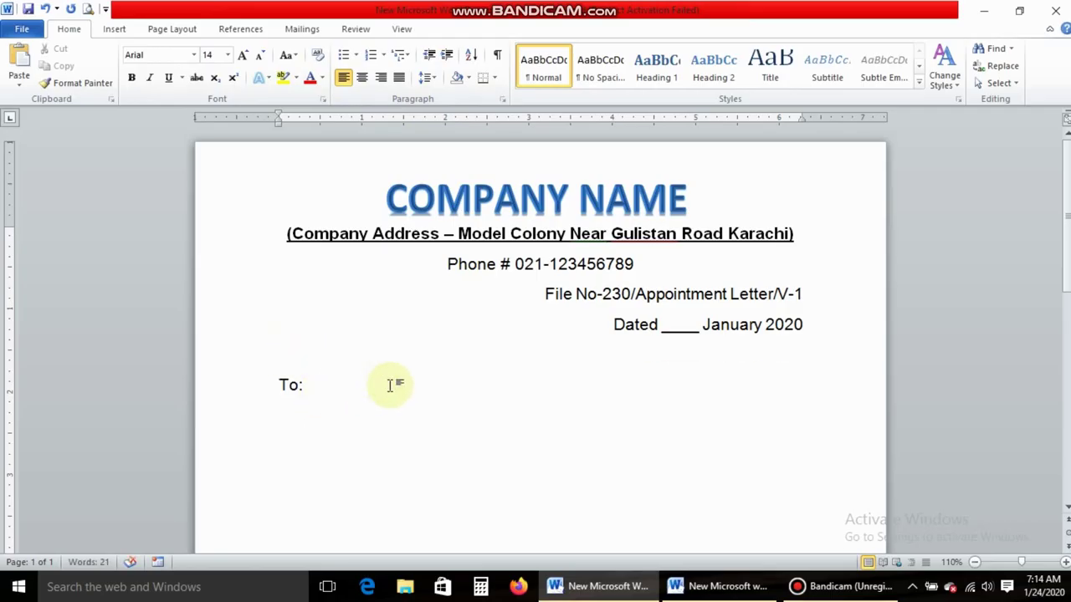
Step: Fill in the tab-aligned recipient block: the recipient's name, 'Son of' line, Address and Karachi
{"action": "type", "text": "Mr"}
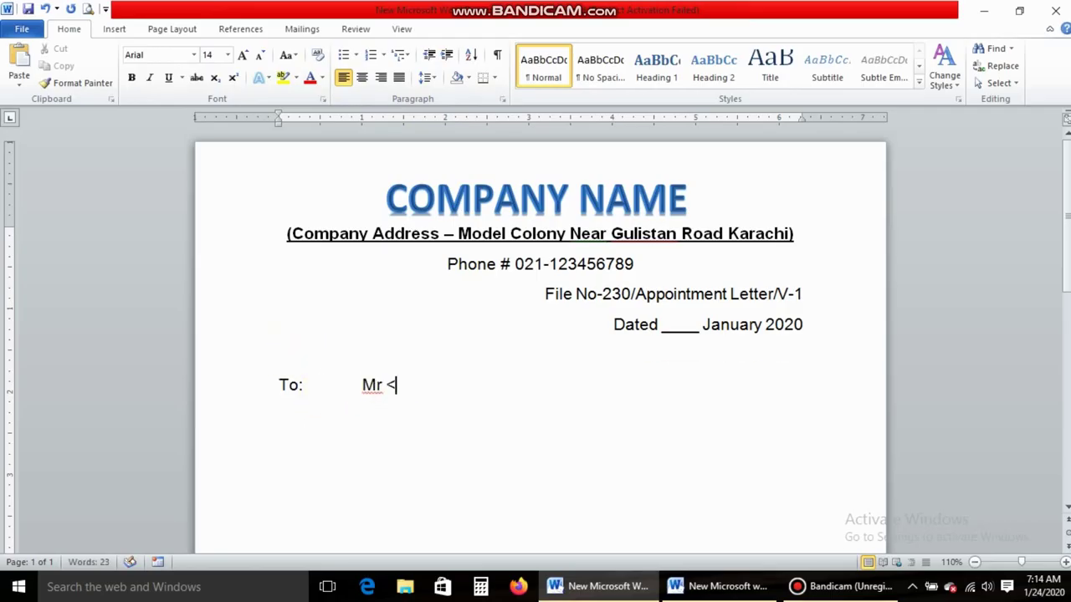
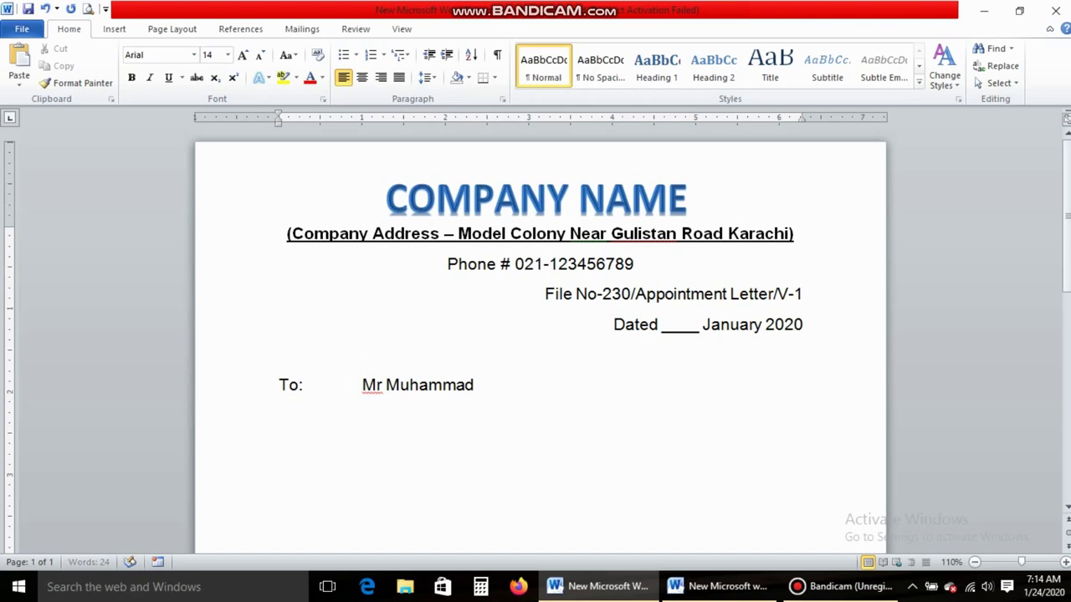
{"action": "key", "text": "Return"}
{"action": "key", "text": "Tab"}
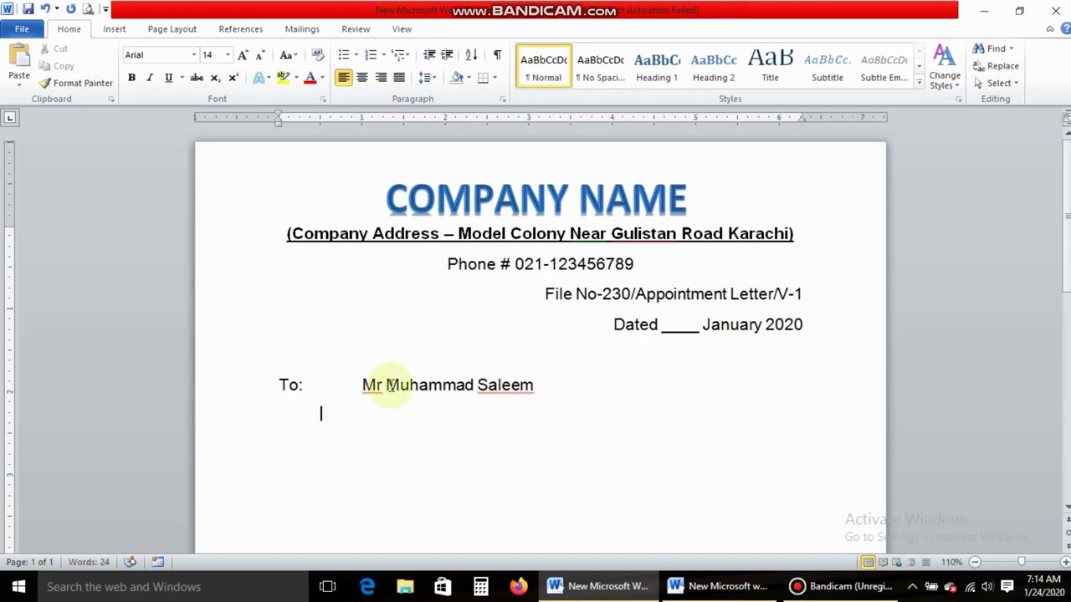
{"action": "key", "text": "Tab"}
{"action": "type", "text": "Son"}
{"action": "type", "text": "f"}
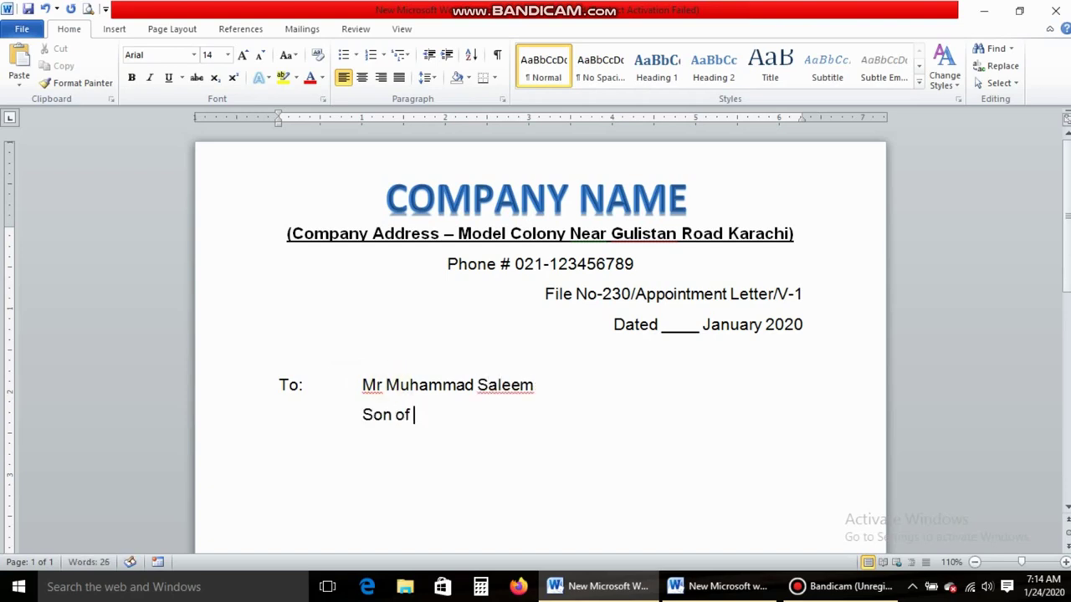
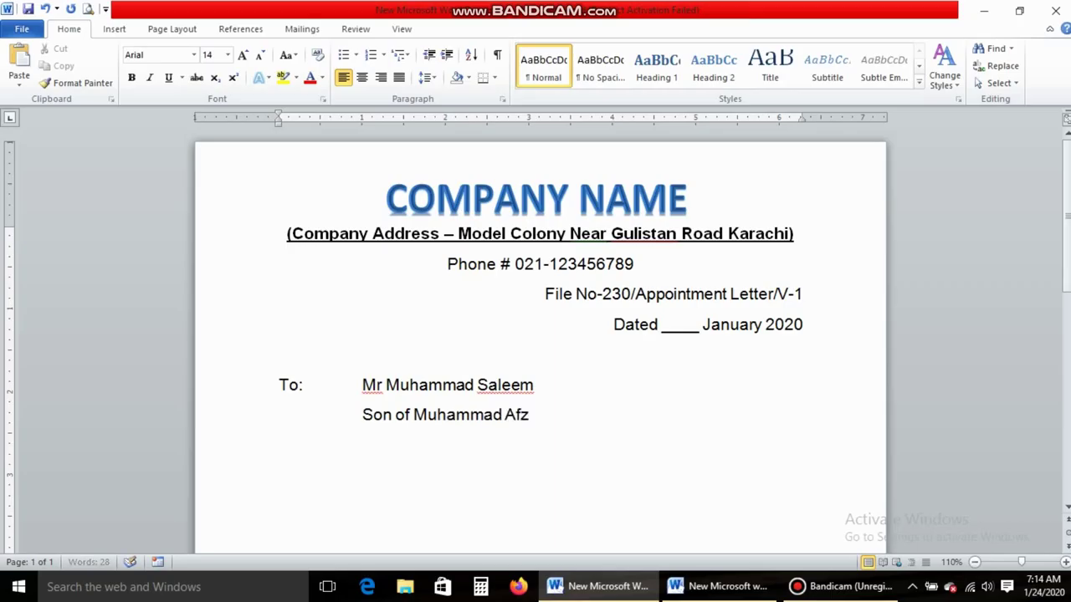
{"action": "key", "text": "Tab"}
{"action": "key", "text": "Tab"}
{"action": "type", "text": "Addre"}
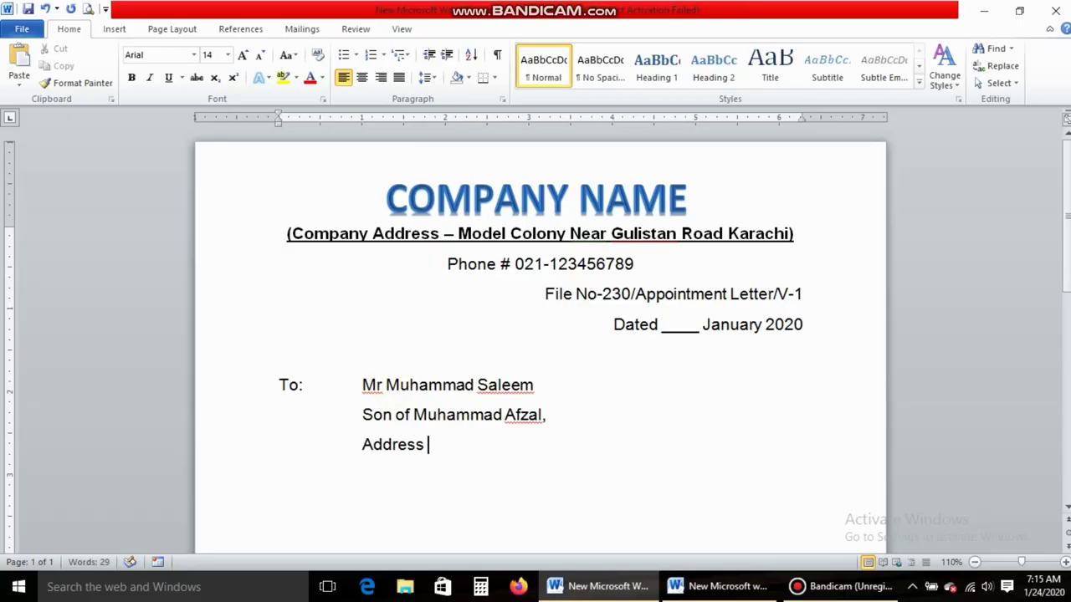
{"action": "key", "text": "Tab"}
{"action": "key", "text": "Tab"}
{"action": "type", "text": "K"}
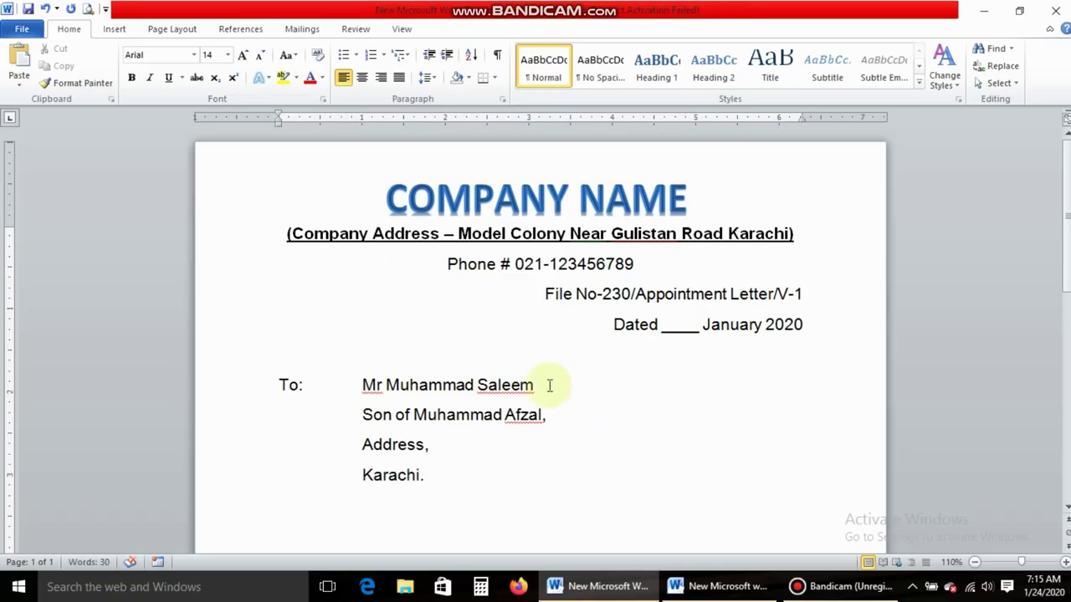
{"action": "left_click_drag", "start_coordinate": [542, 293], "coordinate": [557, 471]}
Step: Remove space after paragraphs for the selected lines and add 'Subject: Appointment Letter “Data Entry Operator”'
{"action": "left_click", "coordinate": [426, 77]}
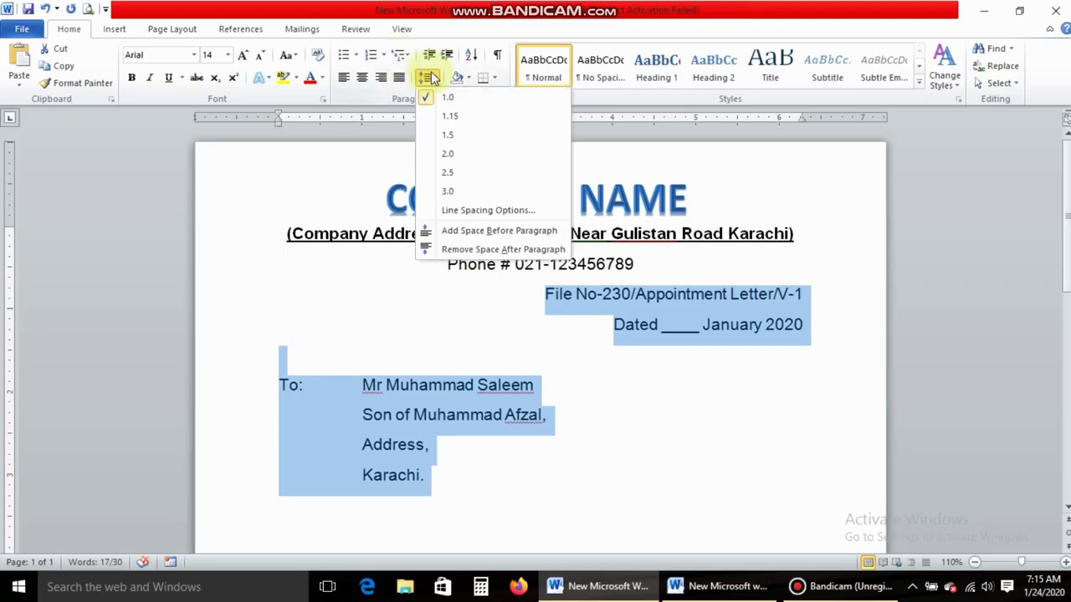
{"action": "left_click", "coordinate": [469, 247]}
{"action": "left_click", "coordinate": [447, 410]}
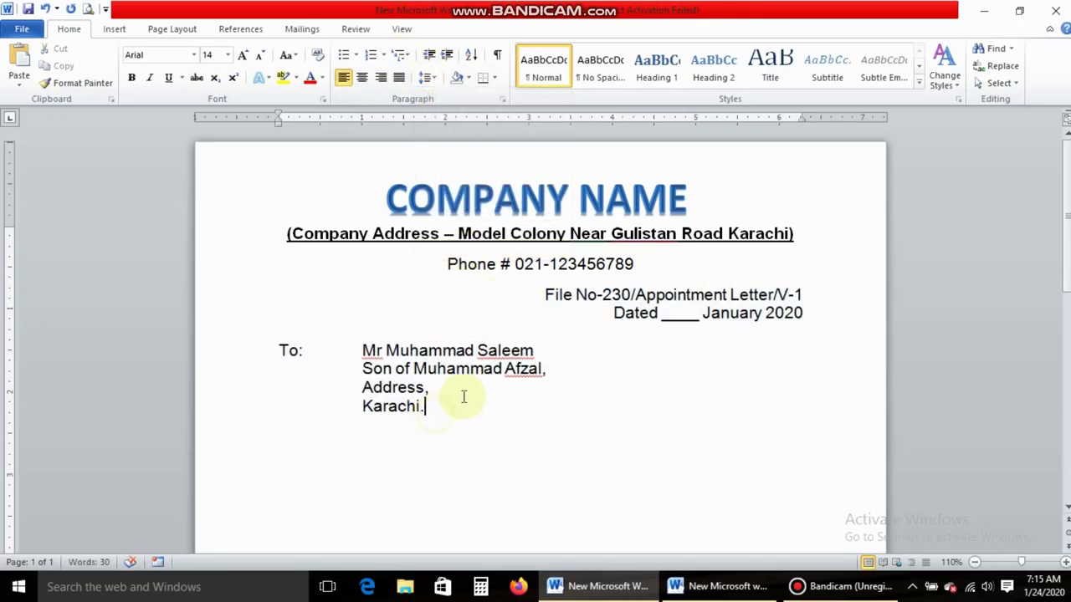
{"action": "key", "text": "Return"}
{"action": "type", "text": "Su"}
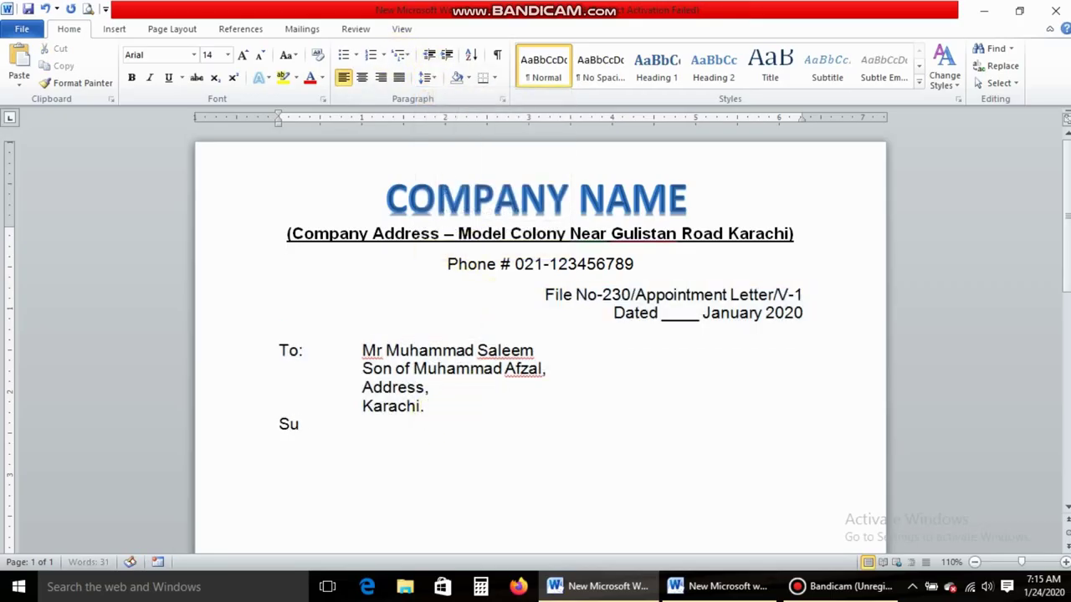
{"action": "type", "text": "bject:\t"}
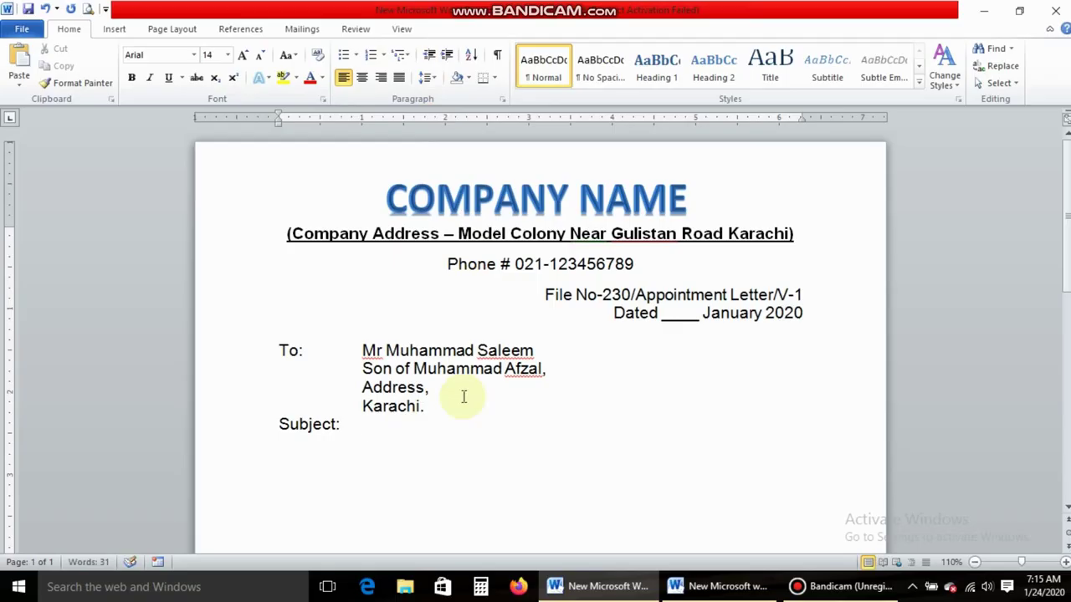
{"action": "type", "text": "Appoi"}
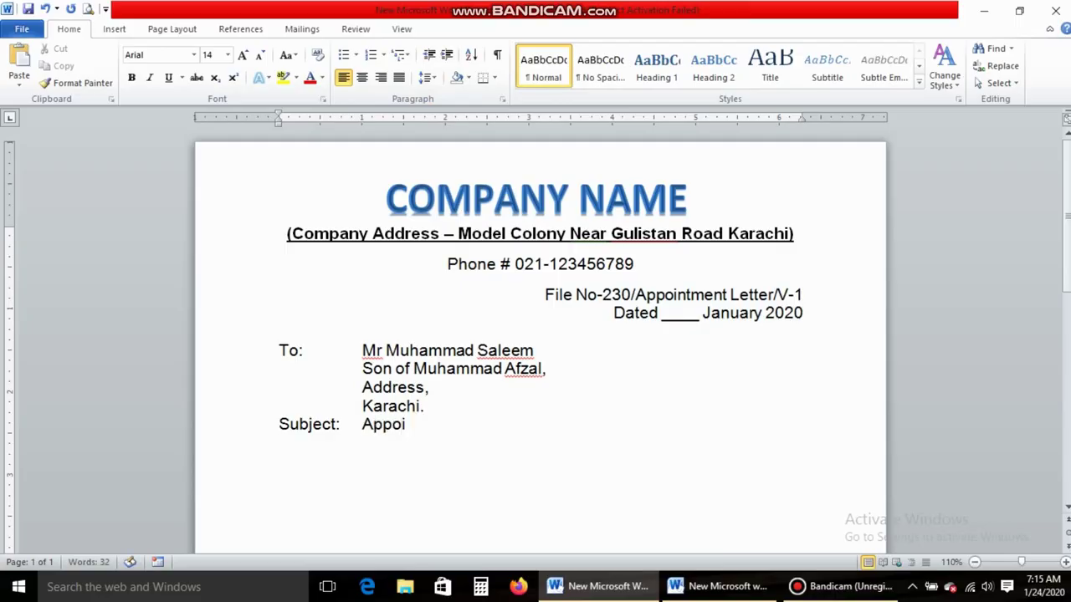
{"action": "type", "text": "ntment Letter “"}
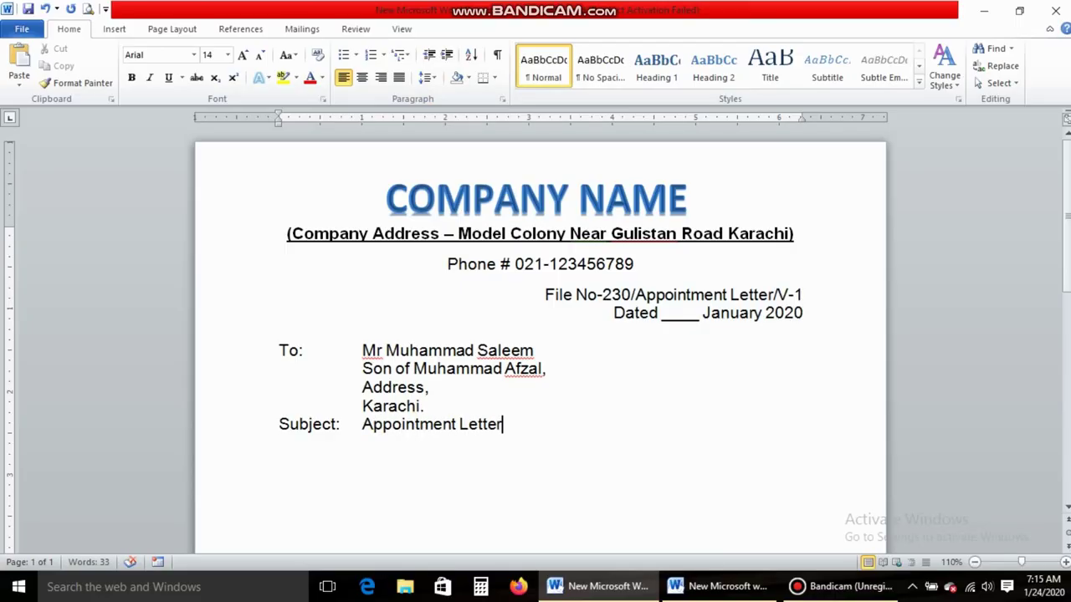
{"action": "type", "text": "Data E"}
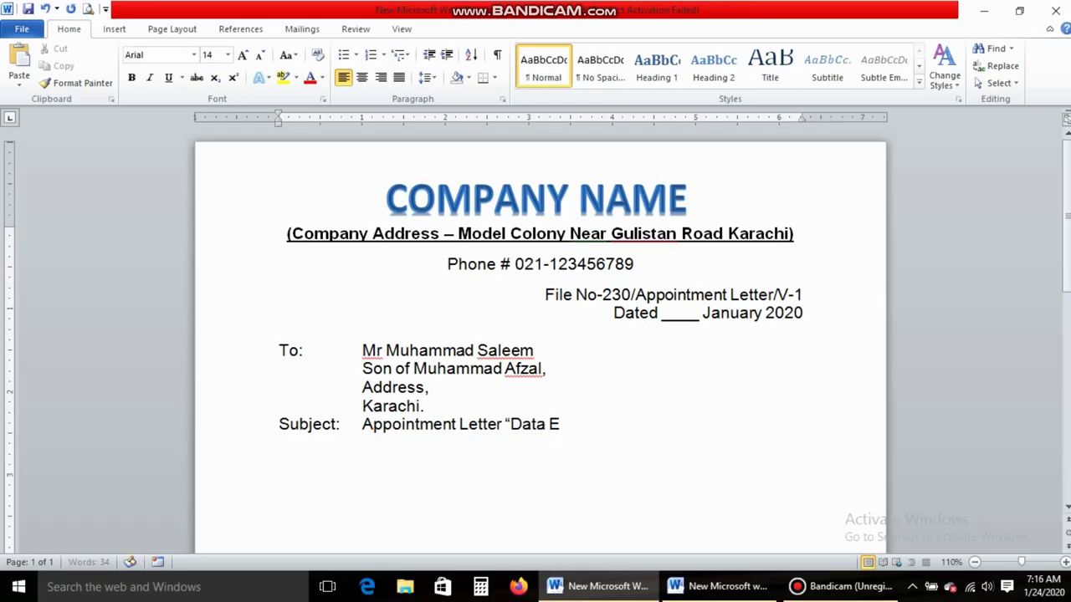
{"action": "type", "text": "ntry Operato"}
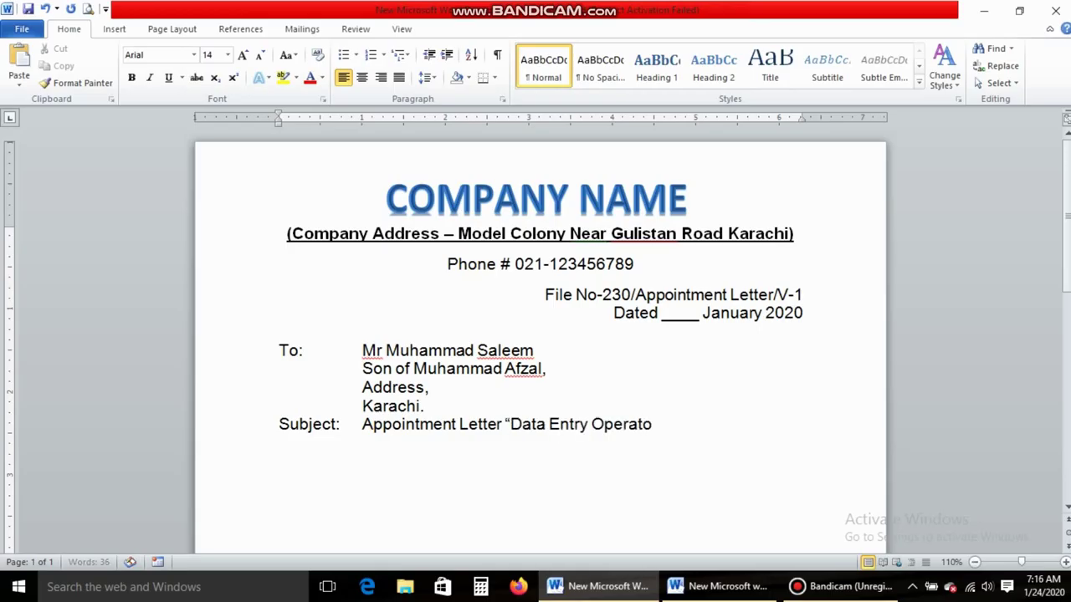
{"action": "type", "text": "r”"}
Step: Insert a blank line between Karachi and the Subject line
{"action": "key", "text": "Return"}
{"action": "left_click", "coordinate": [428, 406]}
{"action": "key", "text": "Return"}
{"action": "left_click", "coordinate": [674, 442]}
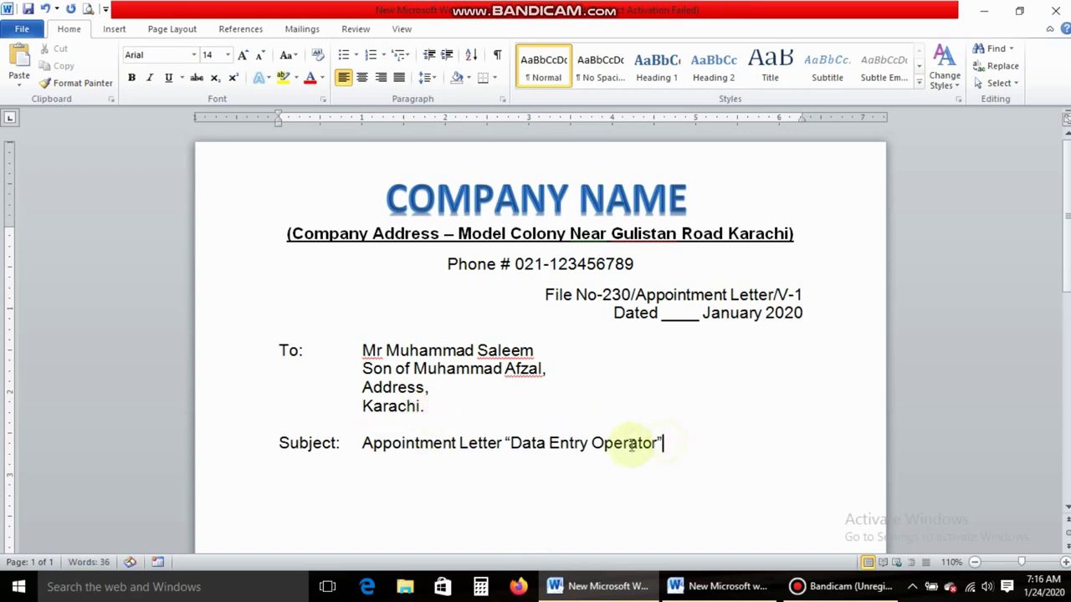
Step: Apply 1.5 line spacing to the Subject line and the empty line below it
{"action": "left_click_drag", "start_coordinate": [279, 441], "coordinate": [486, 491]}
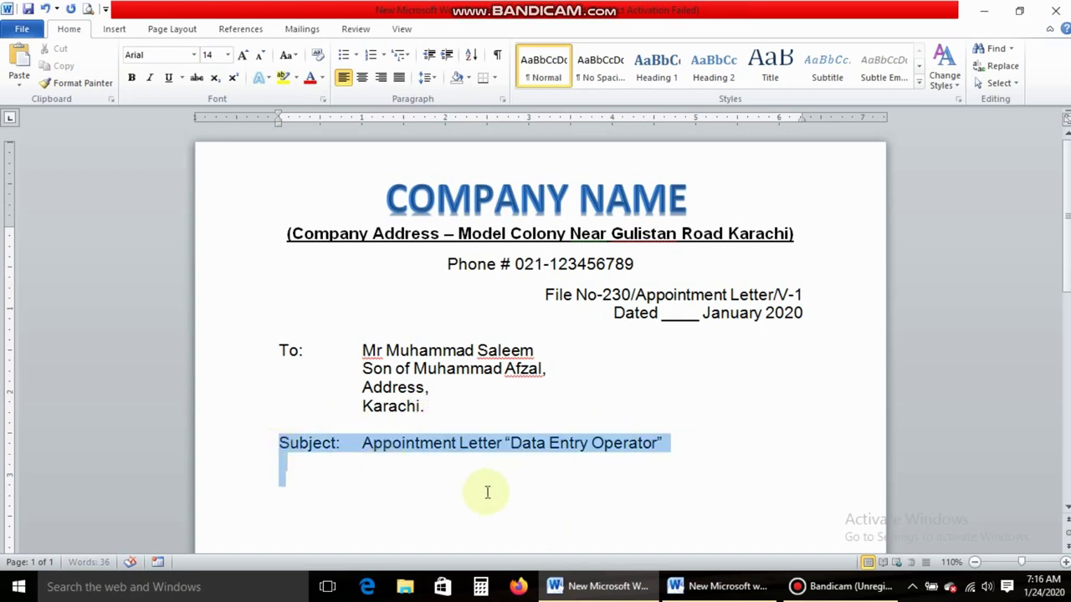
{"action": "left_click", "coordinate": [426, 77]}
{"action": "left_click", "coordinate": [444, 135]}
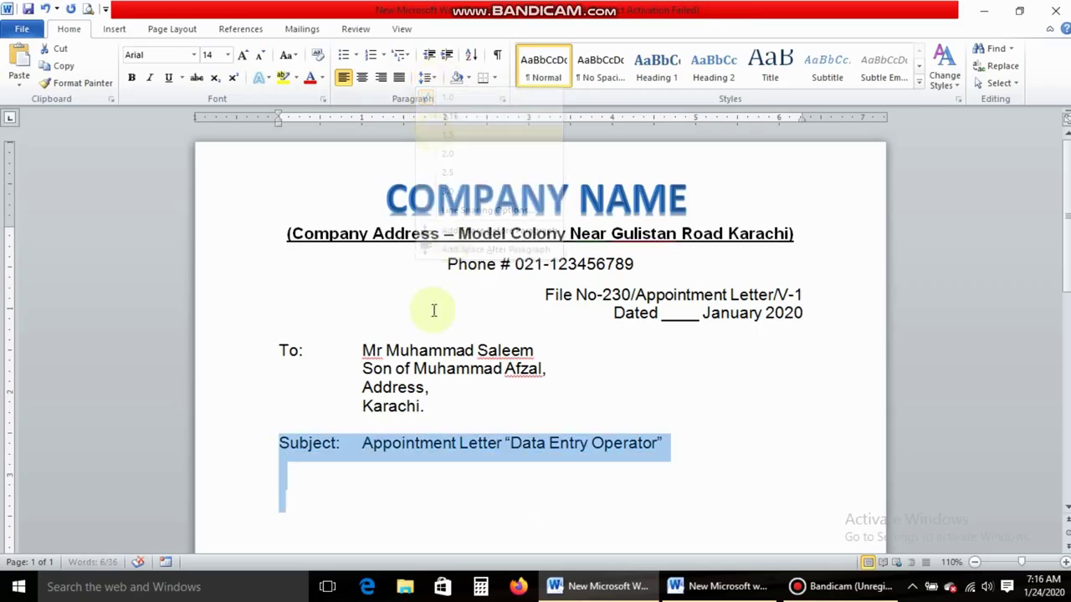
{"action": "left_click", "coordinate": [424, 475]}
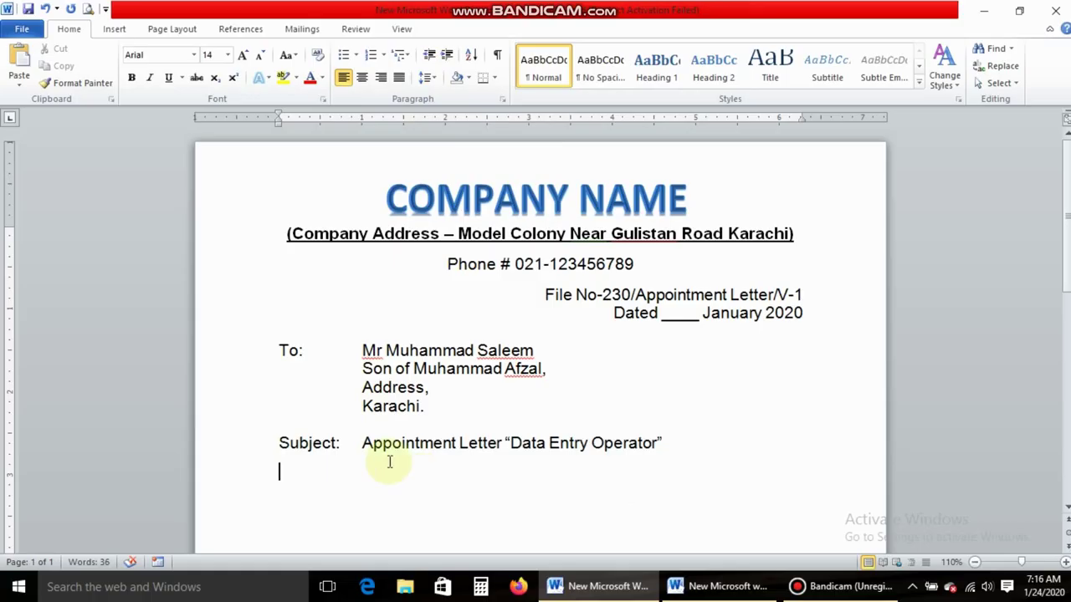
Step: Bold and underline the Subject text, then begin 'With reference to your application dated 31 December 20'
{"action": "left_click_drag", "start_coordinate": [362, 443], "coordinate": [662, 445]}
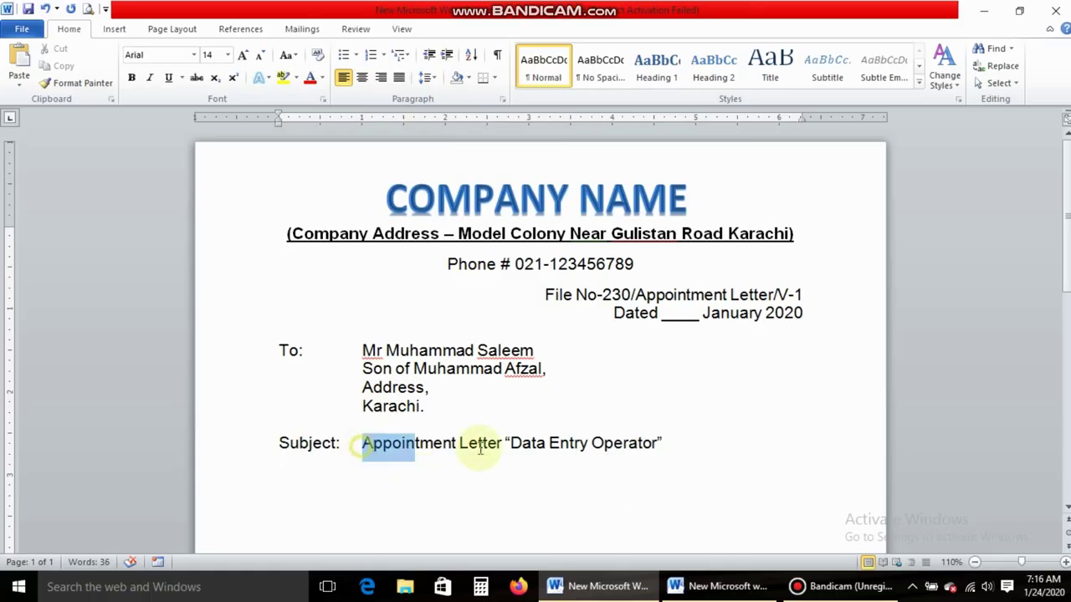
{"action": "left_click", "coordinate": [131, 77]}
{"action": "left_click", "coordinate": [168, 77]}
{"action": "left_click", "coordinate": [284, 472]}
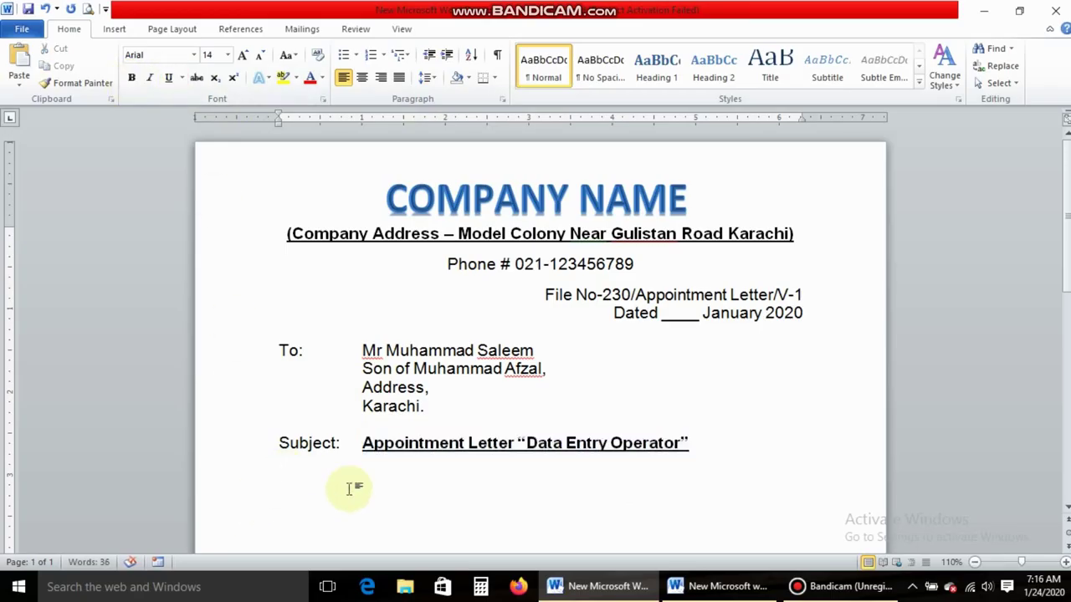
{"action": "type", "text": "With referen"}
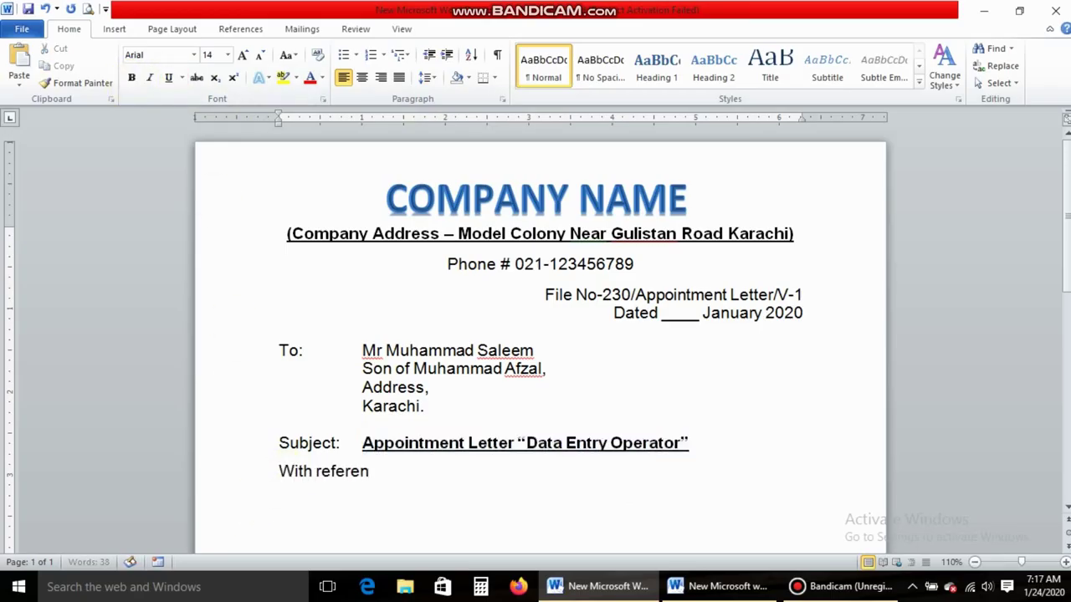
{"action": "type", "text": "ce to your application dated 31 D"}
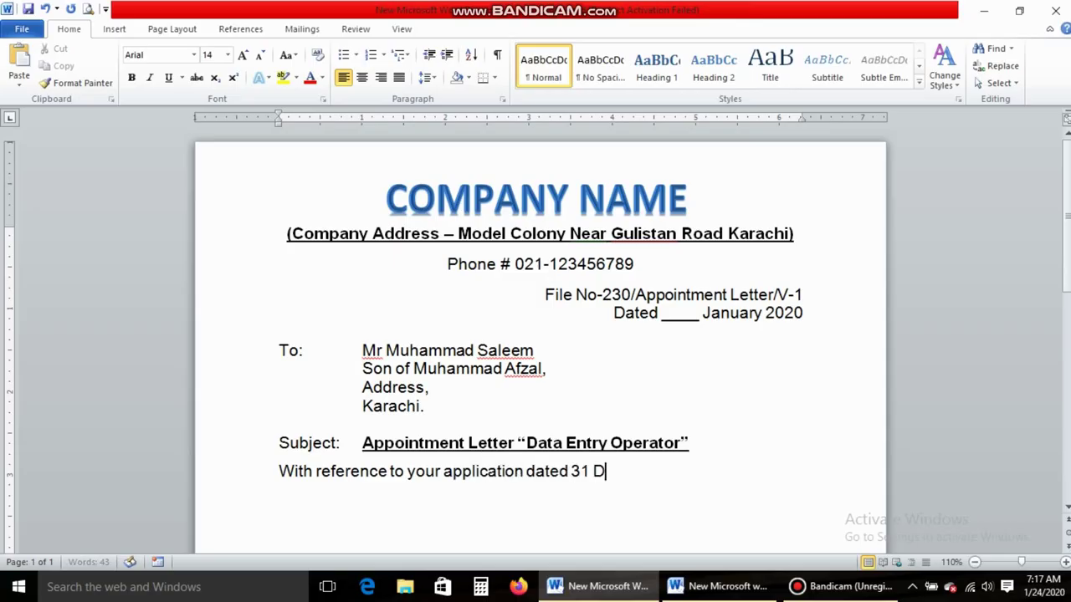
{"action": "type", "text": "cember 2"}
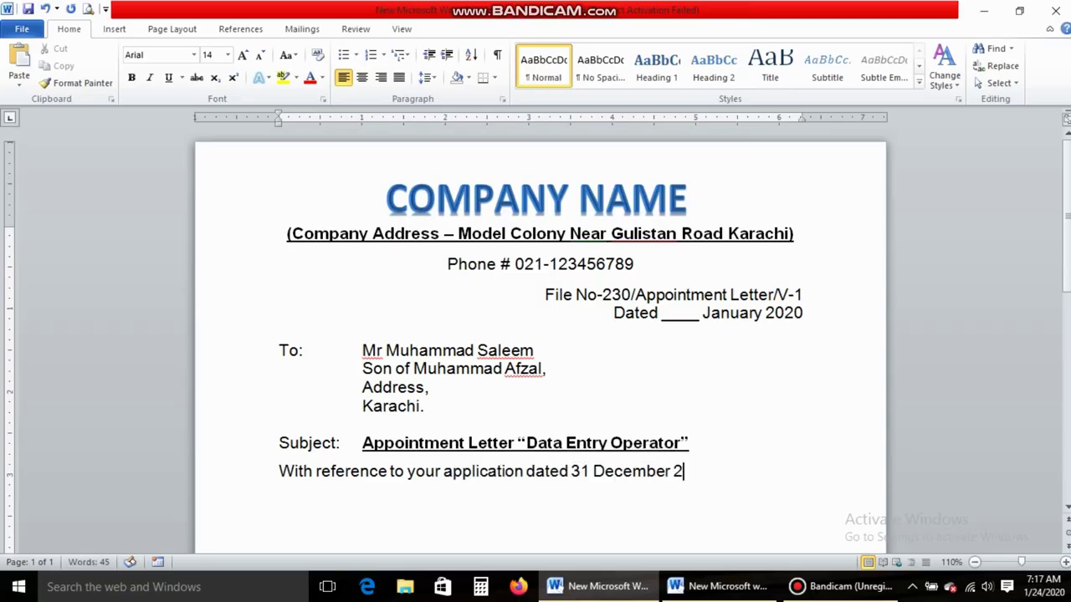
{"action": "type", "text": "019."}
Step: Start numbered item 1: 'With reference to your above mentioned application you were appeared'
{"action": "key", "text": "Return"}
{"action": "type", "text": "1"}
{"action": "type", "text": ". "}
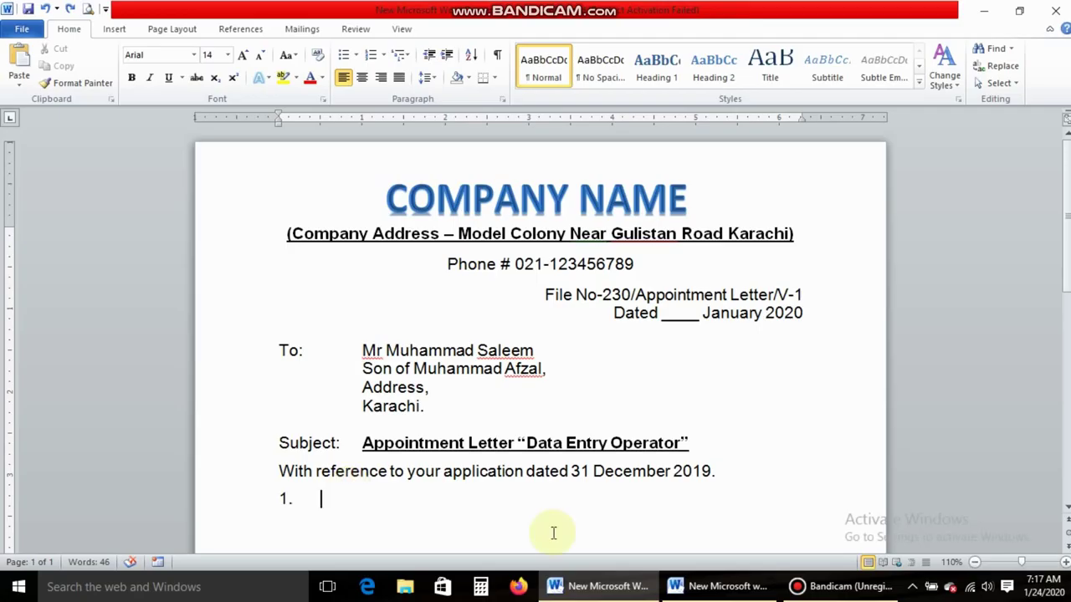
{"action": "type", "text": "With referenc"}
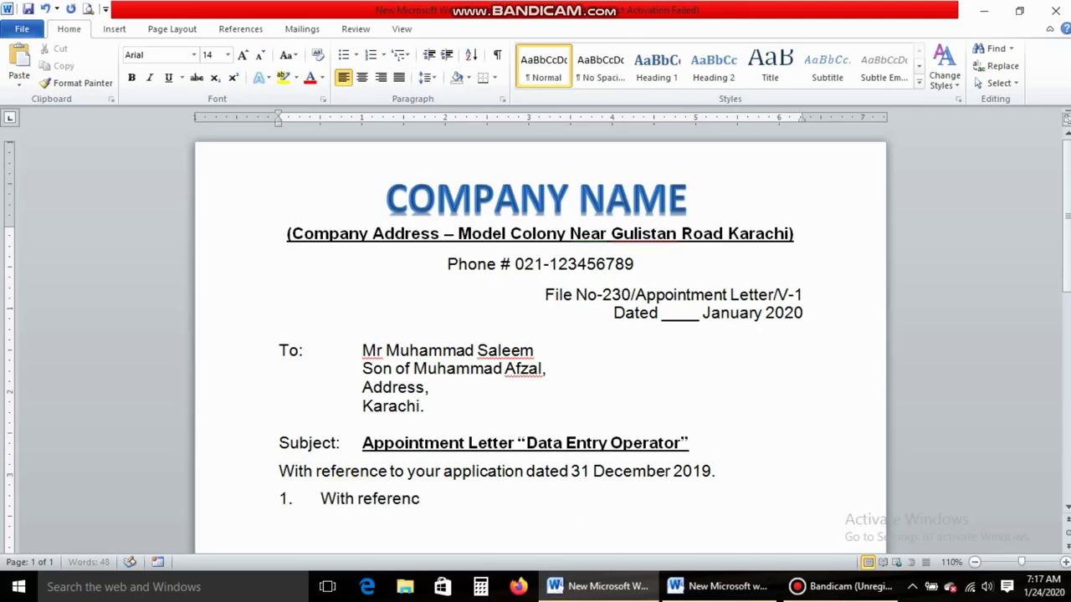
{"action": "type", "text": "yor"}
{"action": "key", "text": "BackSpace"}
{"action": "key", "text": "BackSpace"}
{"action": "type", "text": "above mentioned "}
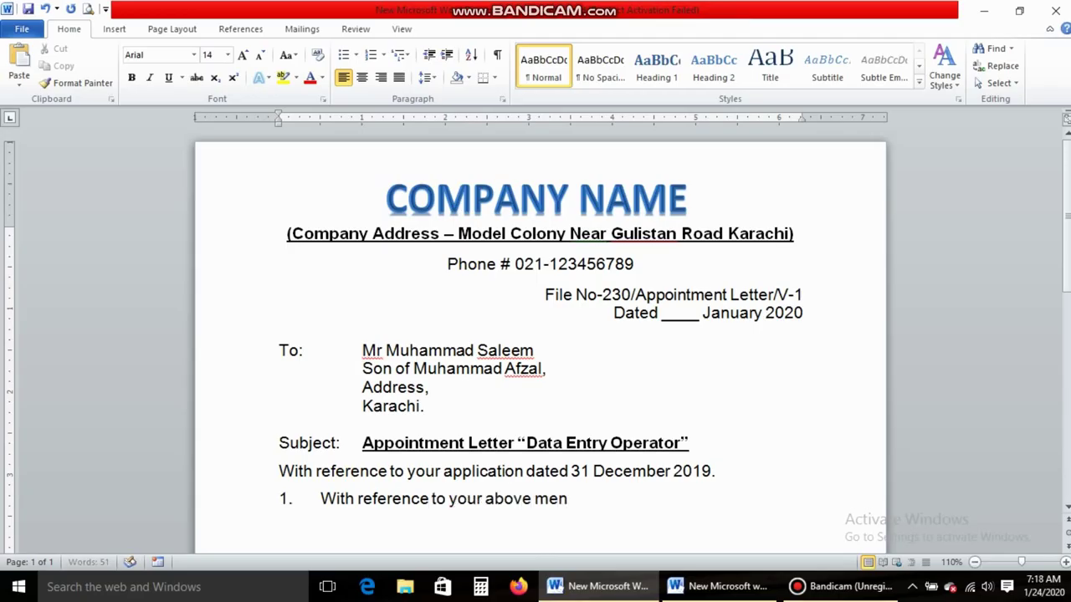
{"action": "type", "text": "applic"}
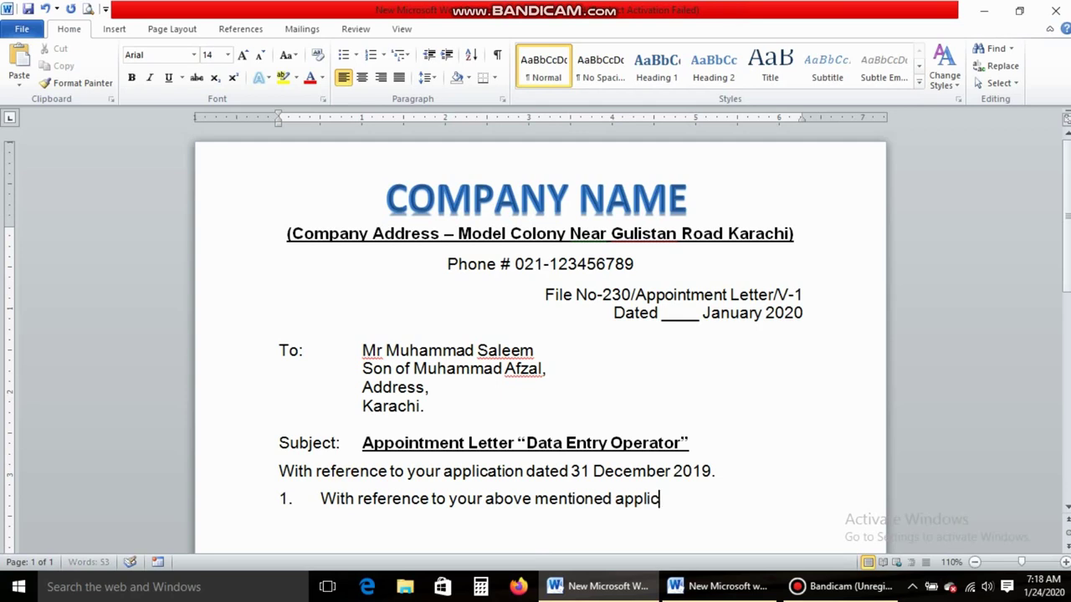
{"action": "type", "text": "ation"}
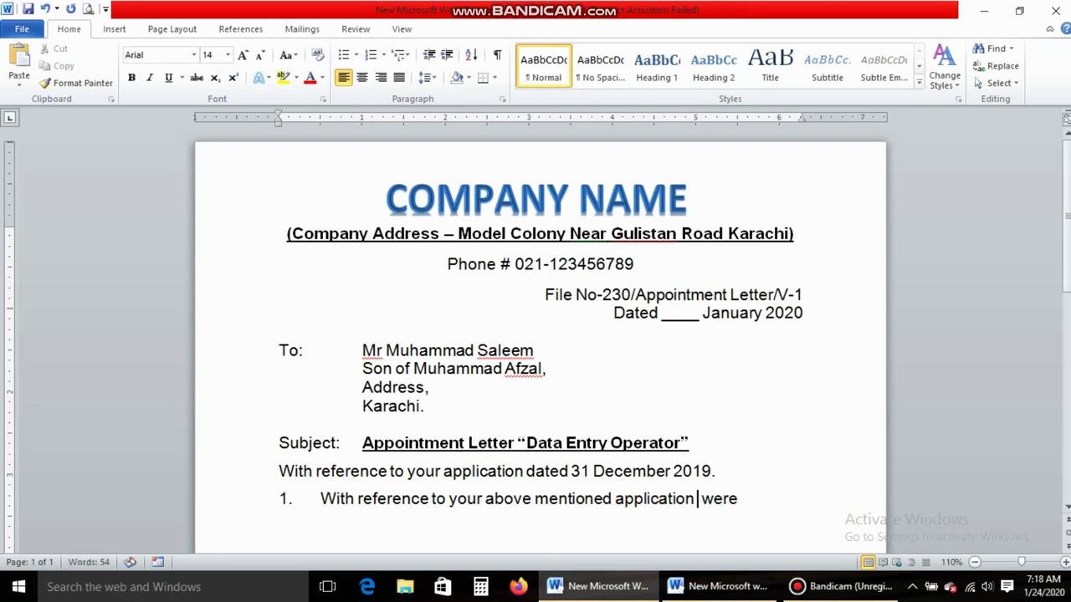
{"action": "type", "text": " you were app"}
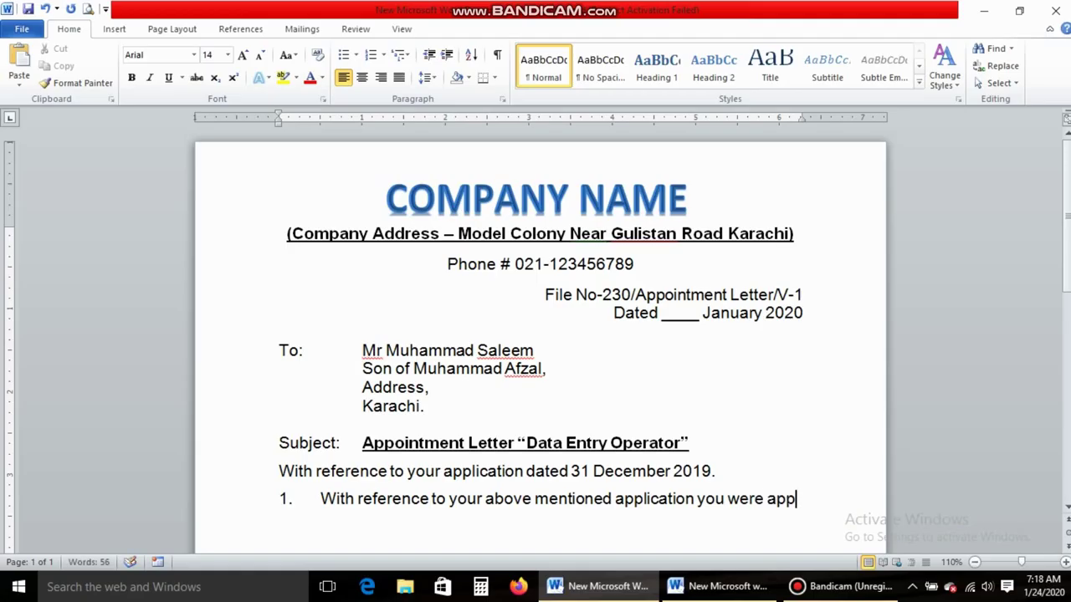
{"action": "type", "text": "eared"}
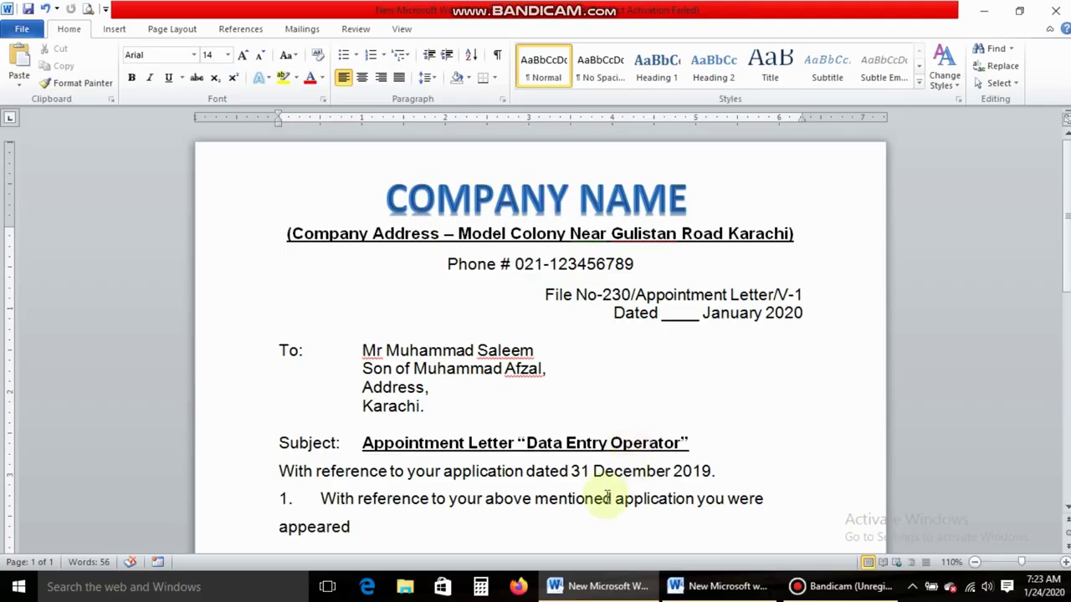
Step: Justify paragraph 1 and continue it with the 10 January 2020 test and 'your test and interview'
{"action": "left_click", "coordinate": [400, 78]}
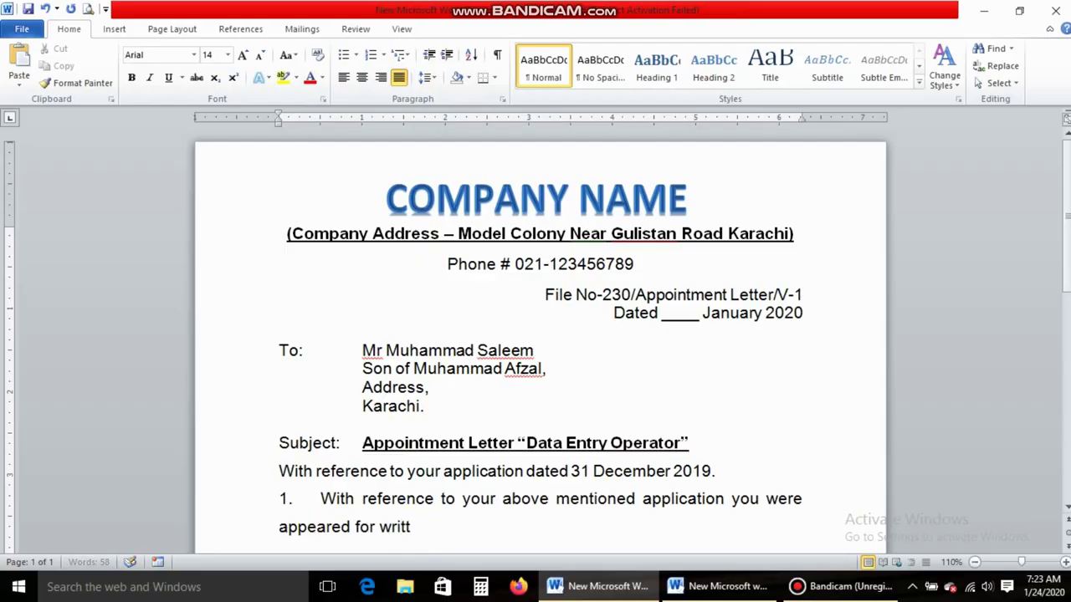
{"action": "type", "text": "st and int"}
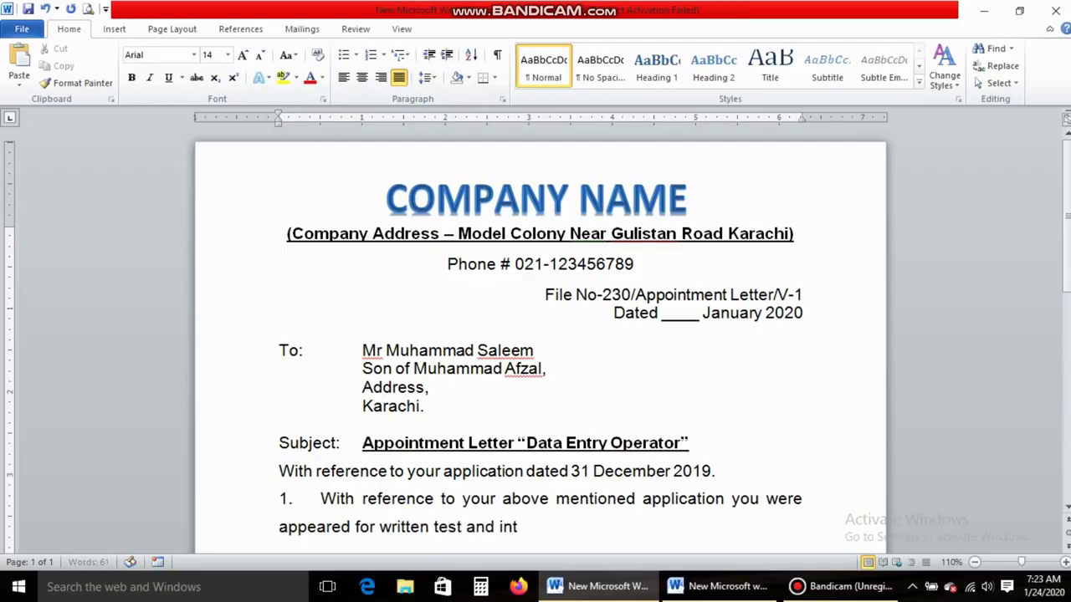
{"action": "type", "text": "iew"}
{"action": "type", "text": "j"}
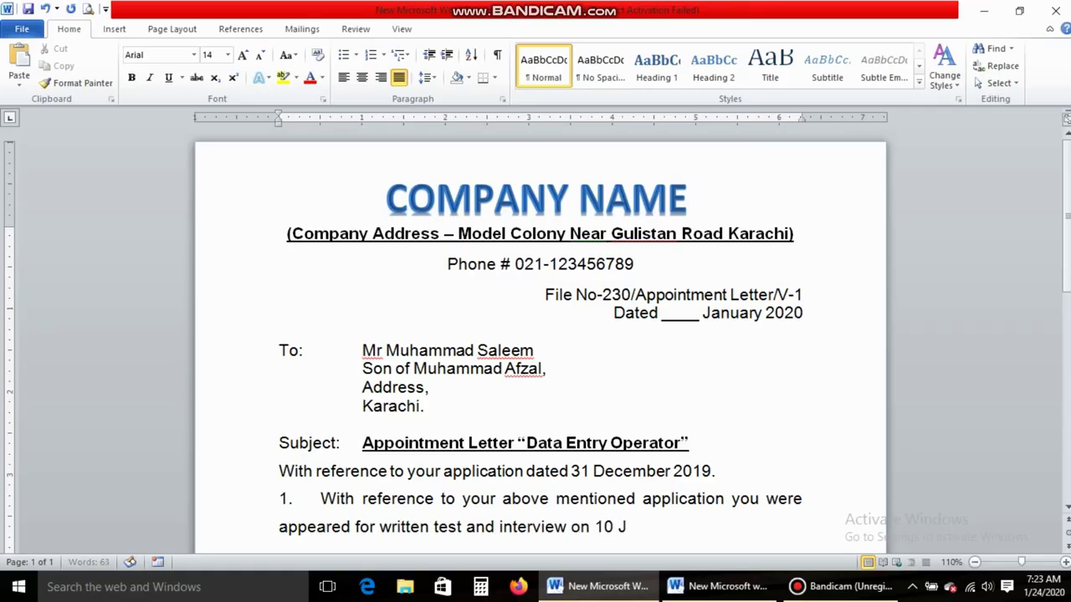
{"action": "type", "text": "anuary 2020 in th"}
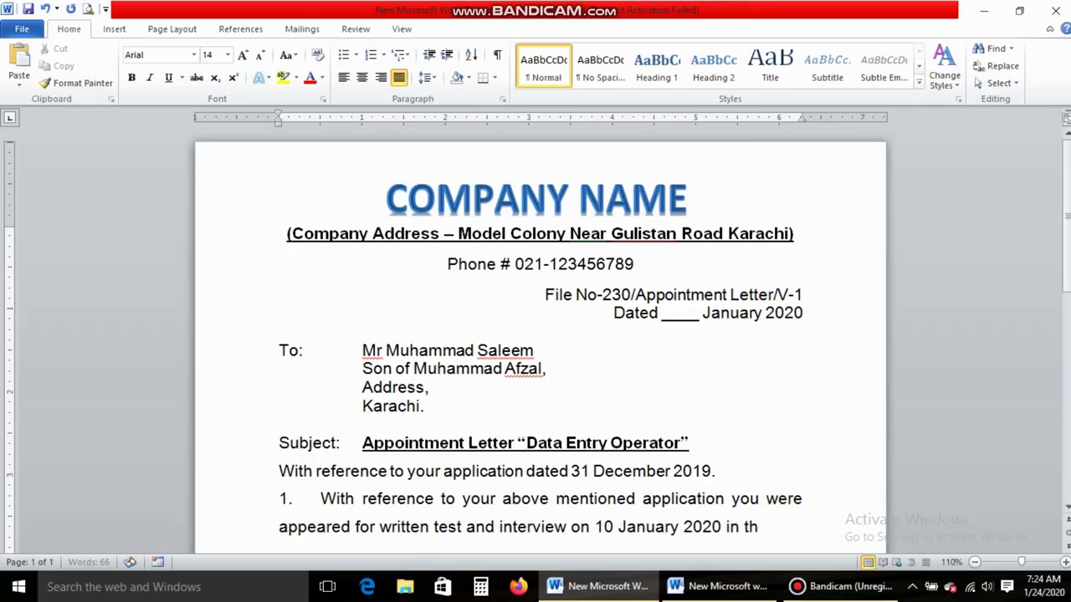
{"action": "type", "text": "ompany"}
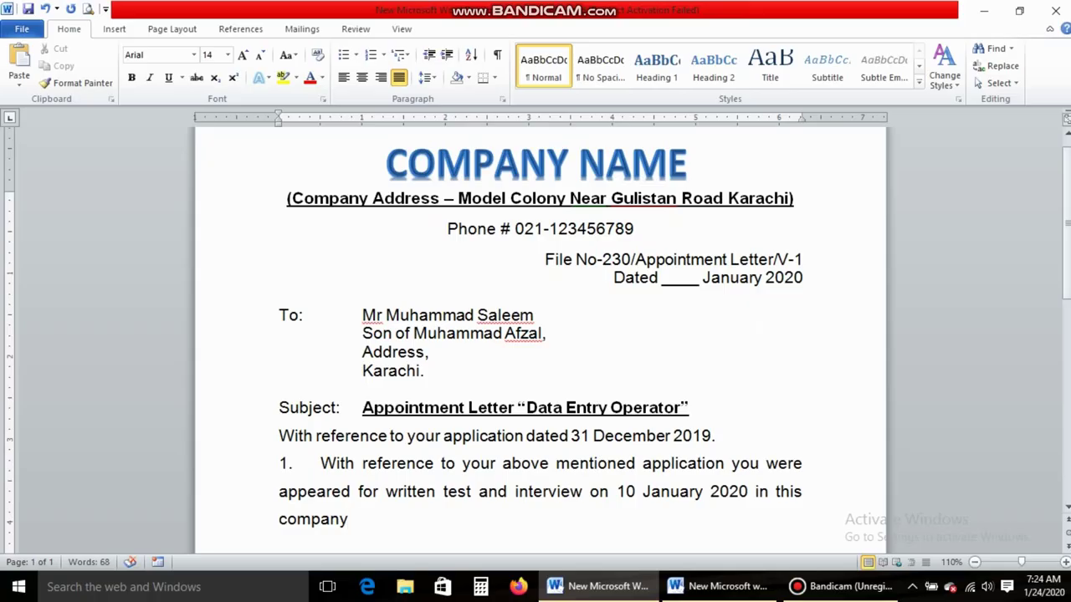
{"action": "type", "text": ". We "}
{"action": "type", "text": "inform you th"}
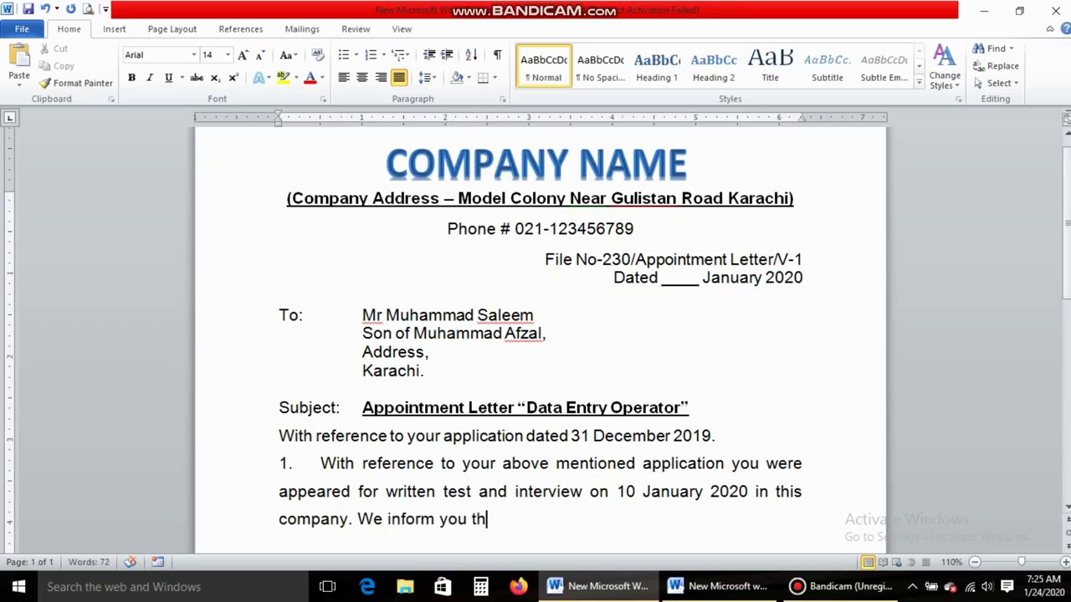
{"action": "type", "text": " you"}
{"action": "type", "text": " passed"}
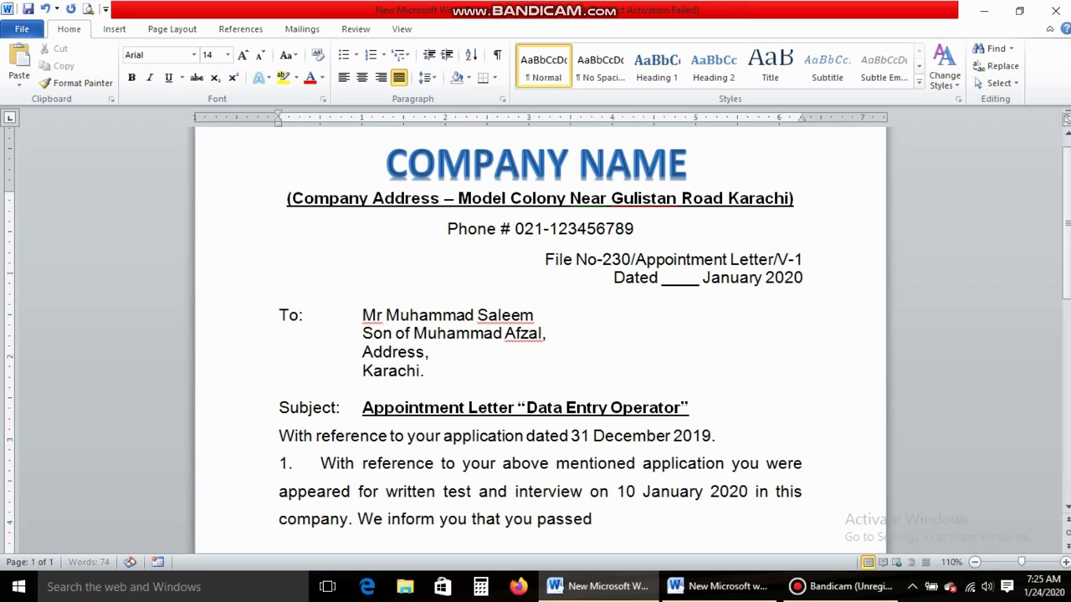
{"action": "type", "text": " yo"}
{"action": "key", "text": "BackSpace"}
{"action": "type", "text": "ur te"}
{"action": "type", "text": "st and in"}
{"action": "type", "text": "terview"}
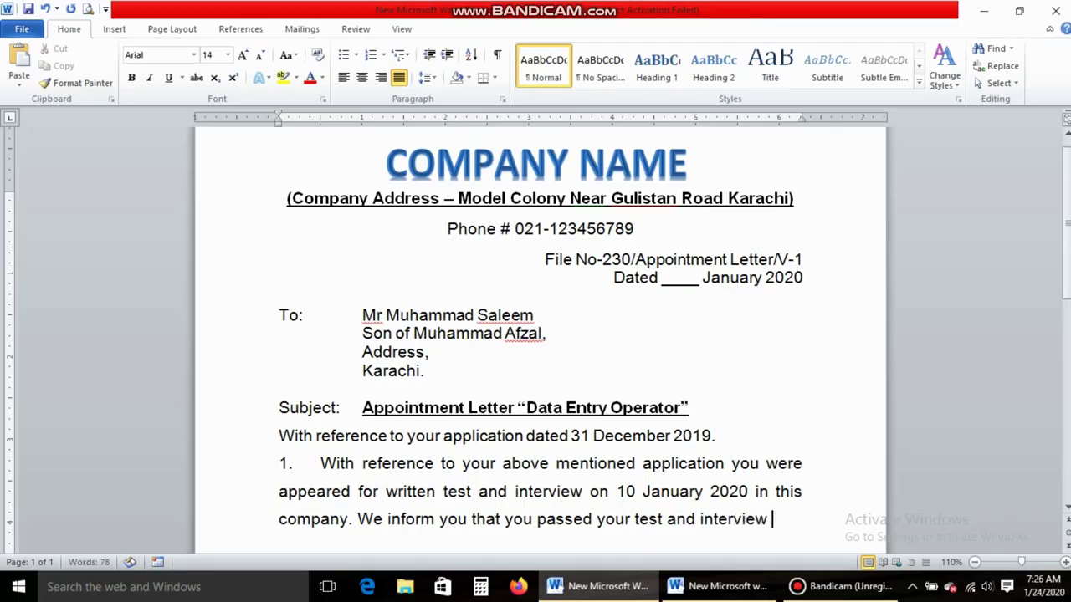
Step: Finish paragraph 1 with 'for the job of Data Entry Operator.' and start a new line
{"action": "type", "text": "e i"}
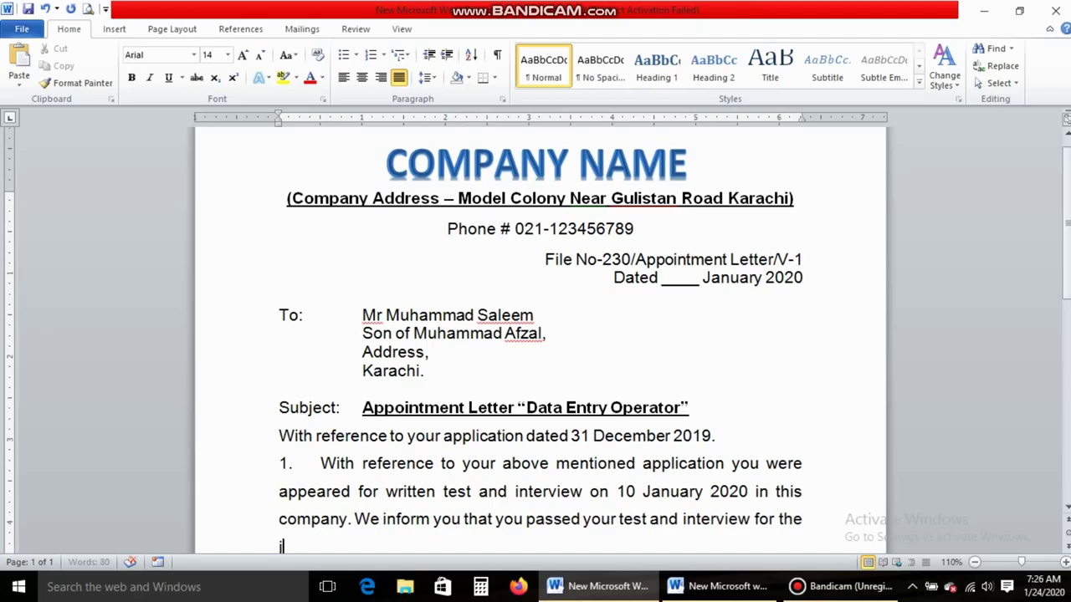
{"action": "key", "text": "BackSpace"}
{"action": "type", "text": "b of “"}
{"action": "type", "text": "Data Ent"}
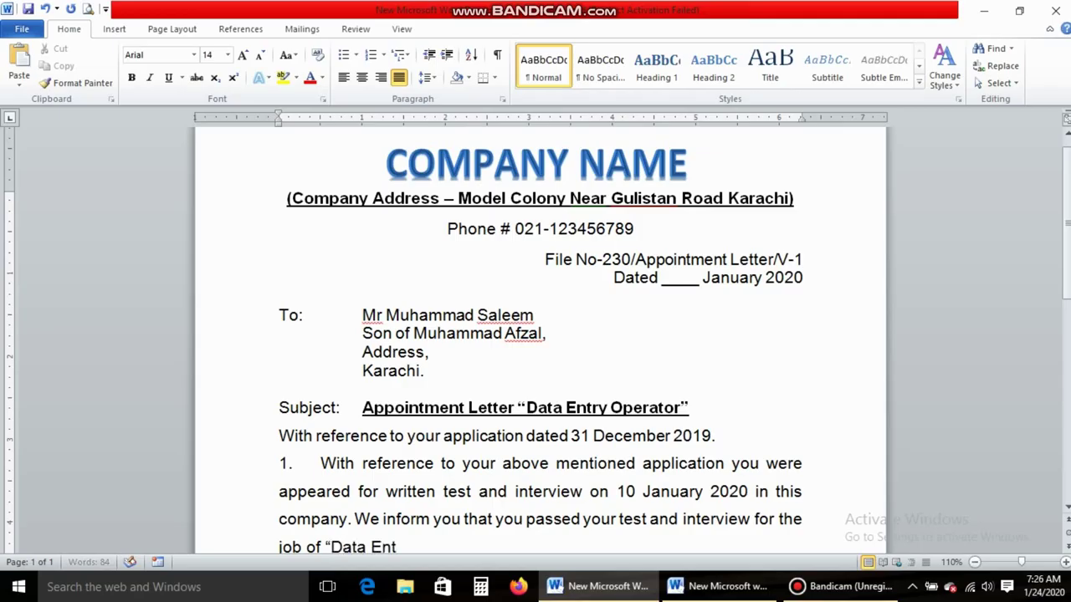
{"action": "type", "text": " Opera"}
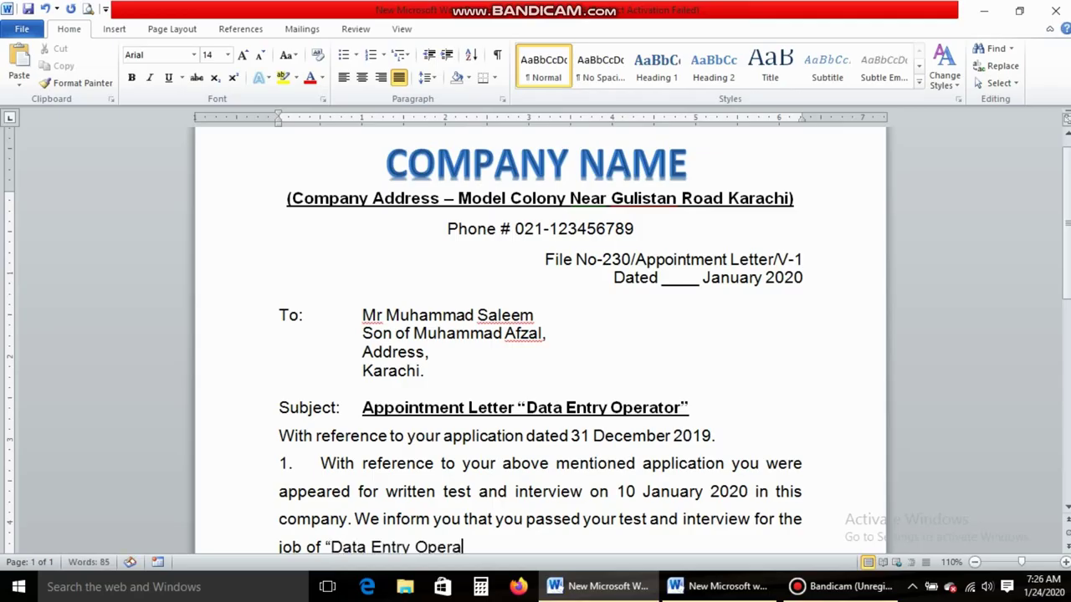
{"action": "type", "text": "o"}
{"action": "key", "text": "BackSpace"}
{"action": "type", "text": "t"}
{"action": "type", "text": "r "}
{"action": "type", "text": "."}
{"action": "key", "text": "Return"}
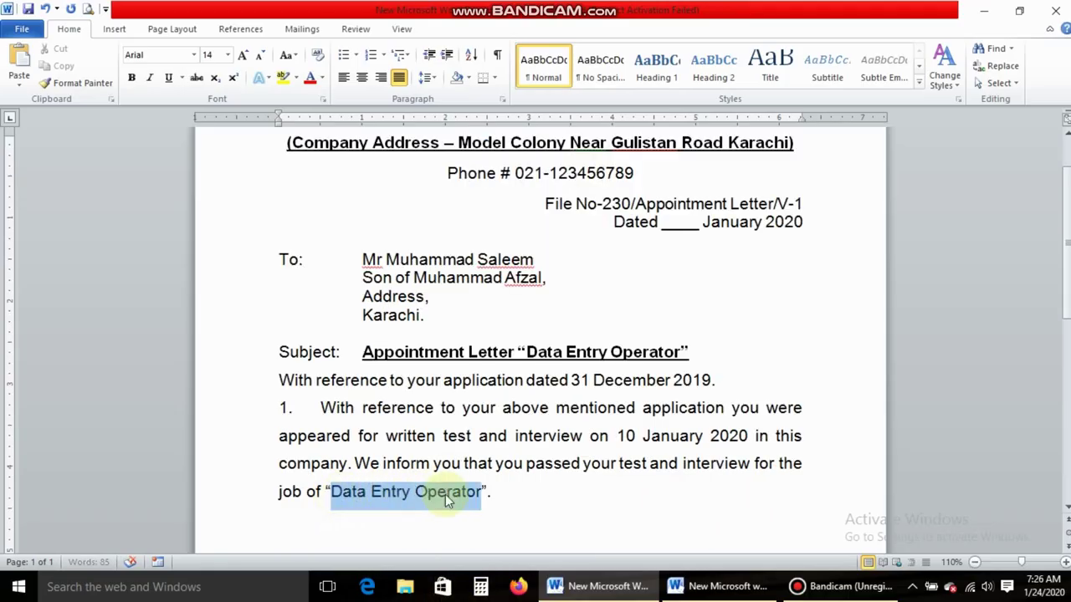
Step: Make 'Data Entry Operator' in paragraph 1 bold and underlined
{"action": "left_click_drag", "start_coordinate": [348, 492], "coordinate": [487, 492]}
{"action": "left_click", "coordinate": [131, 77]}
{"action": "left_click", "coordinate": [169, 77]}
{"action": "left_click", "coordinate": [282, 528]}
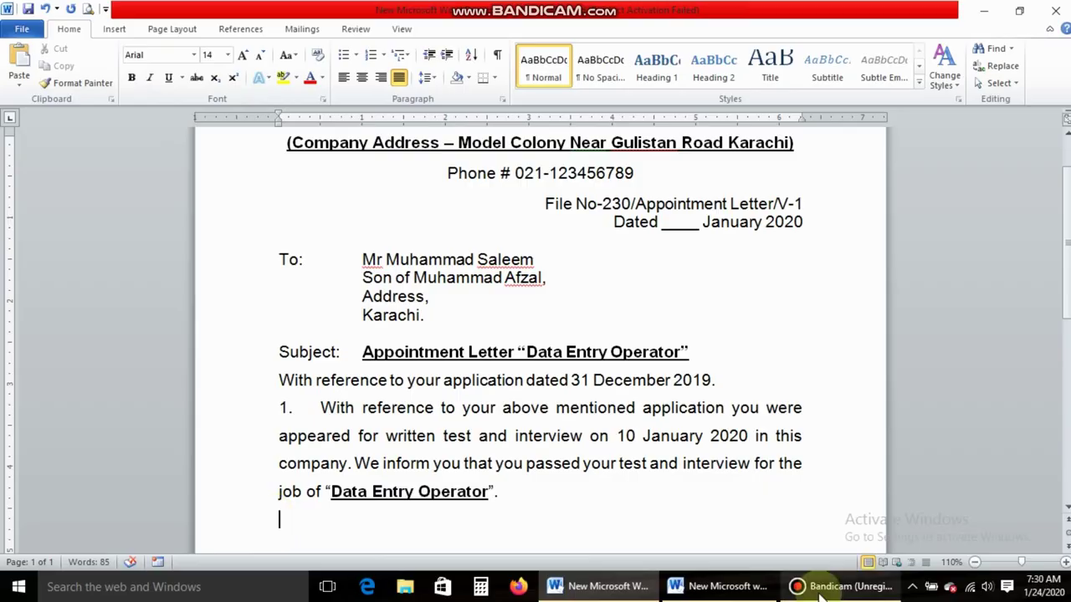
Step: Add 'successfully' to end paragraph 1 and begin item 2 with 'Joining'
{"action": "type", "text": "successf"}
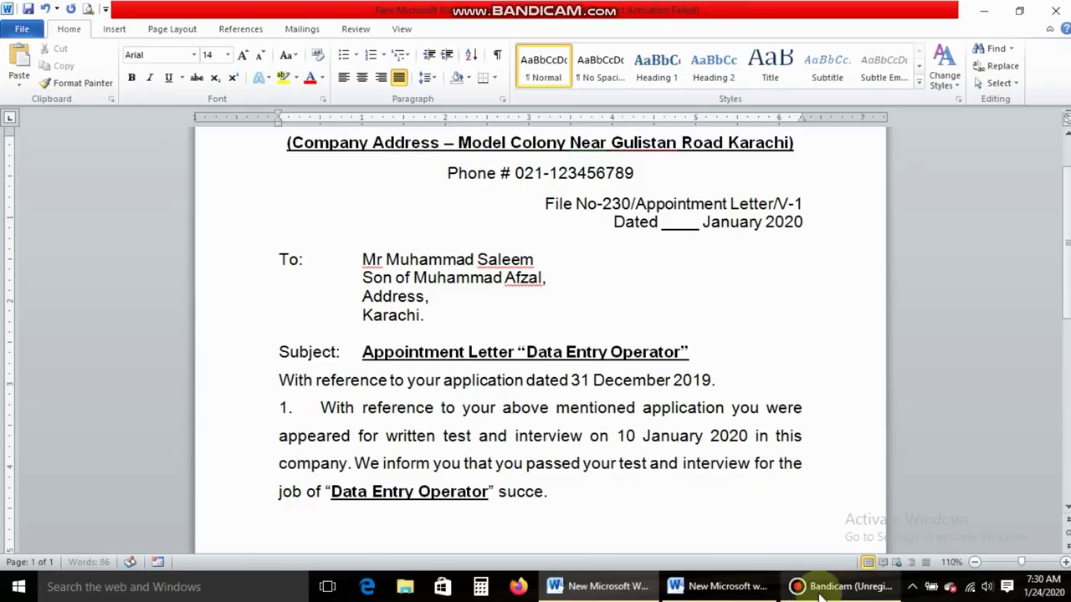
{"action": "type", "text": "ully"}
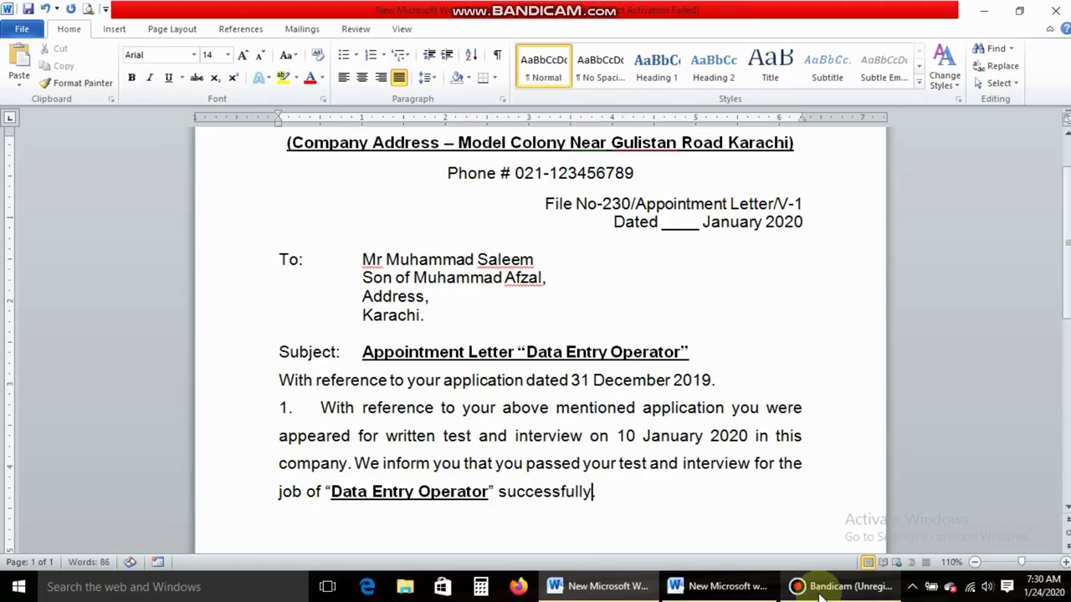
{"action": "key", "text": "Down"}
{"action": "type", "text": "Joi"}
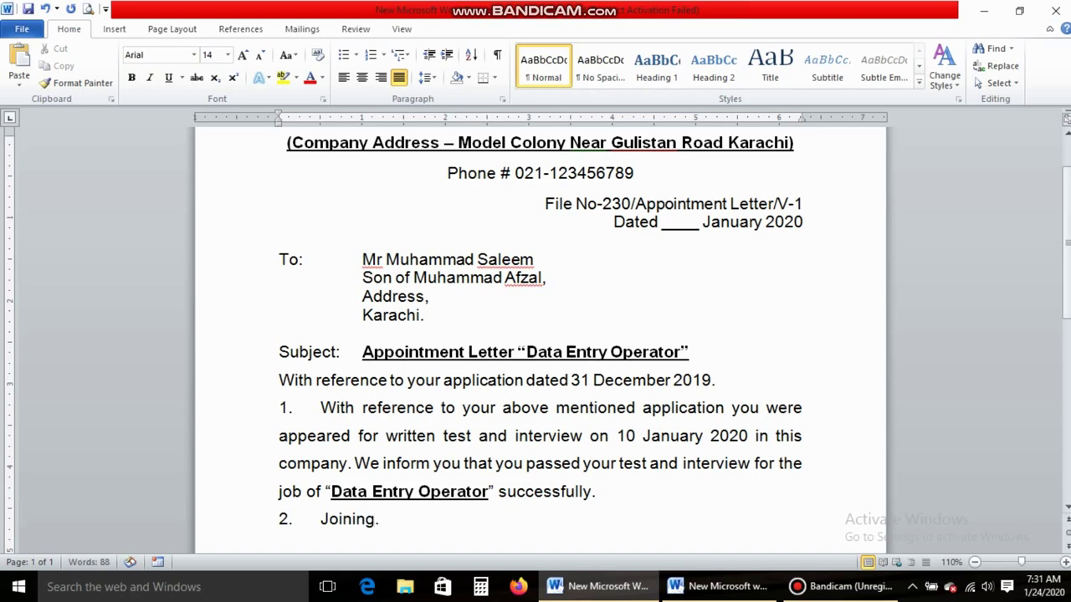
Step: Make item 2's 'Joining' heading bold and underlined
{"action": "left_click_drag", "start_coordinate": [320, 521], "coordinate": [378, 521]}
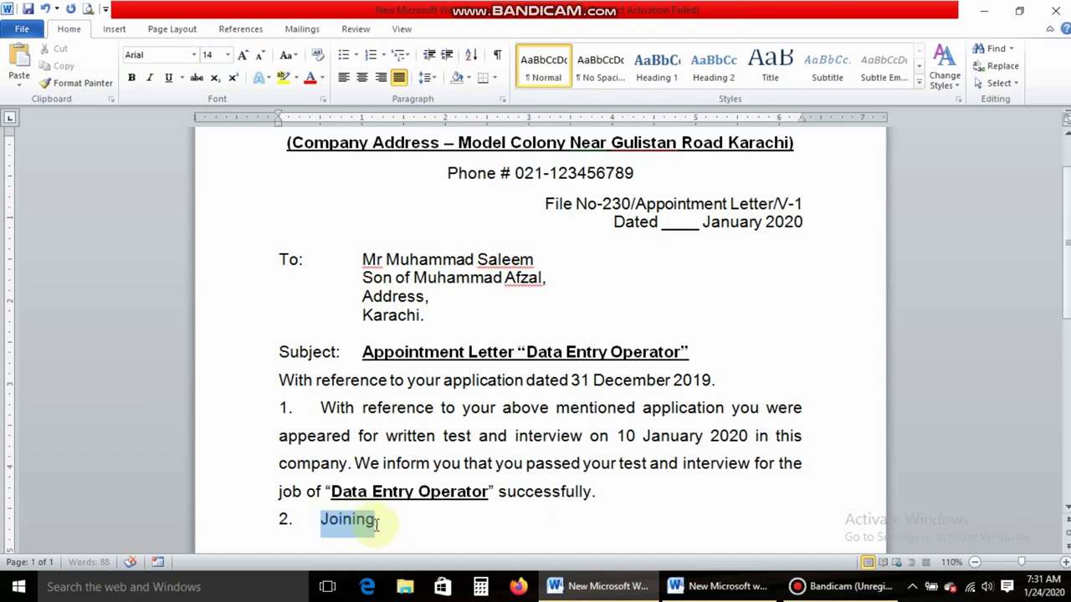
{"action": "left_click", "coordinate": [131, 77]}
{"action": "left_click", "coordinate": [169, 77]}
Step: Write item 2's sentence asking to join the company with effect from 1st Feburary 2020
{"action": "left_click", "coordinate": [408, 520]}
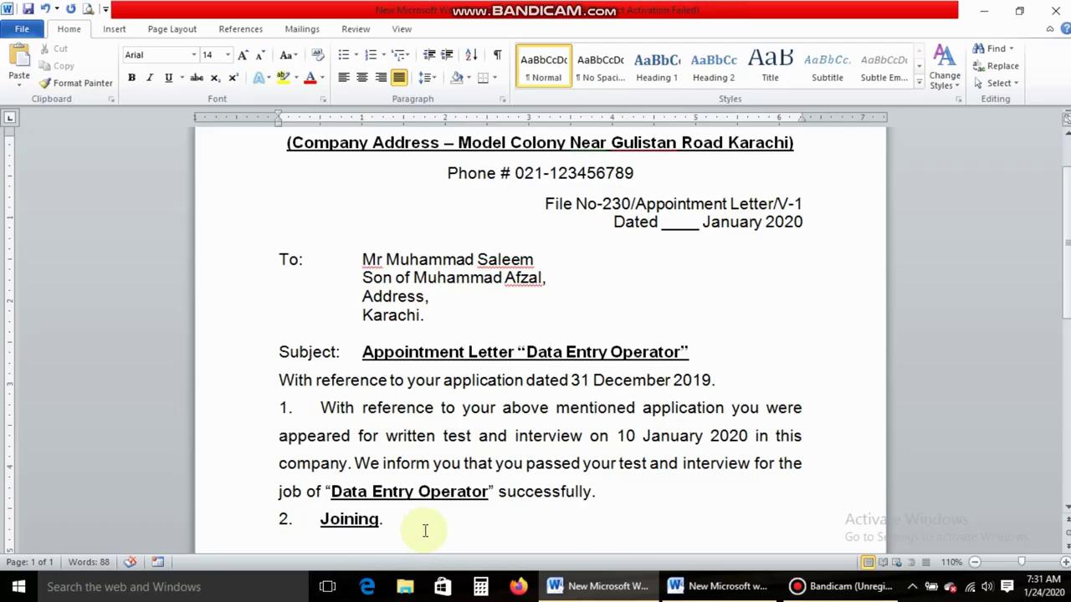
{"action": "type", "text": "Please join"}
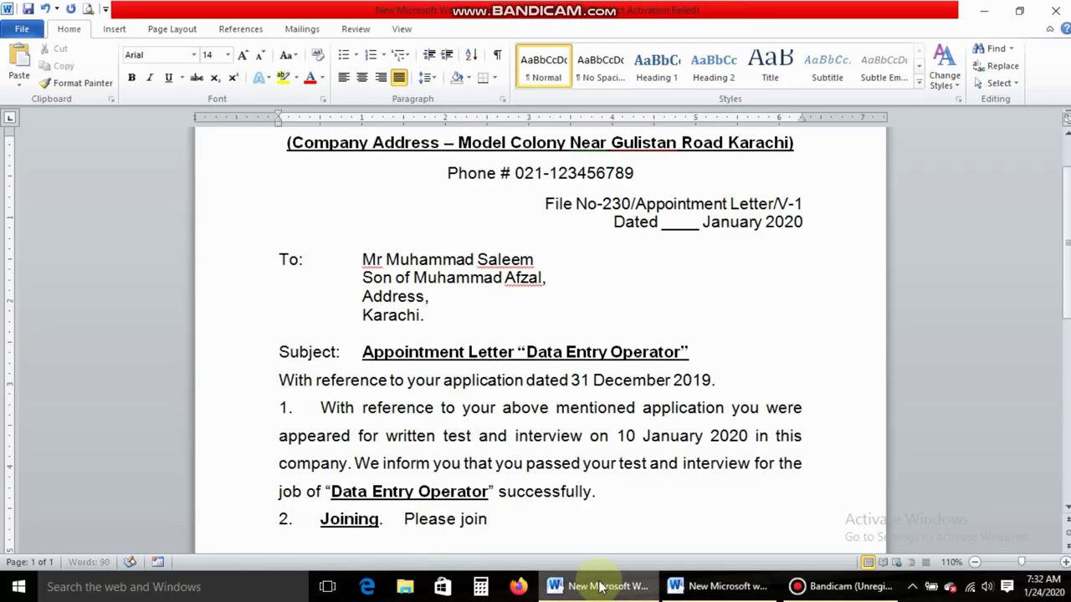
{"action": "type", "text": "t with as "}
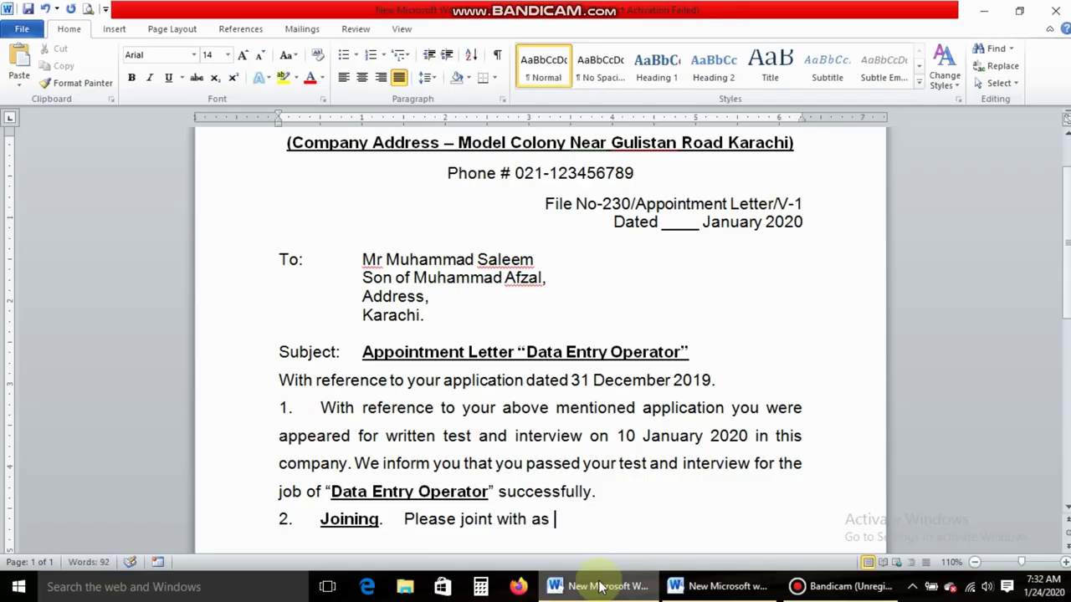
{"action": "type", "text": "us asmen"}
{"action": "key", "text": "BackSpace"}
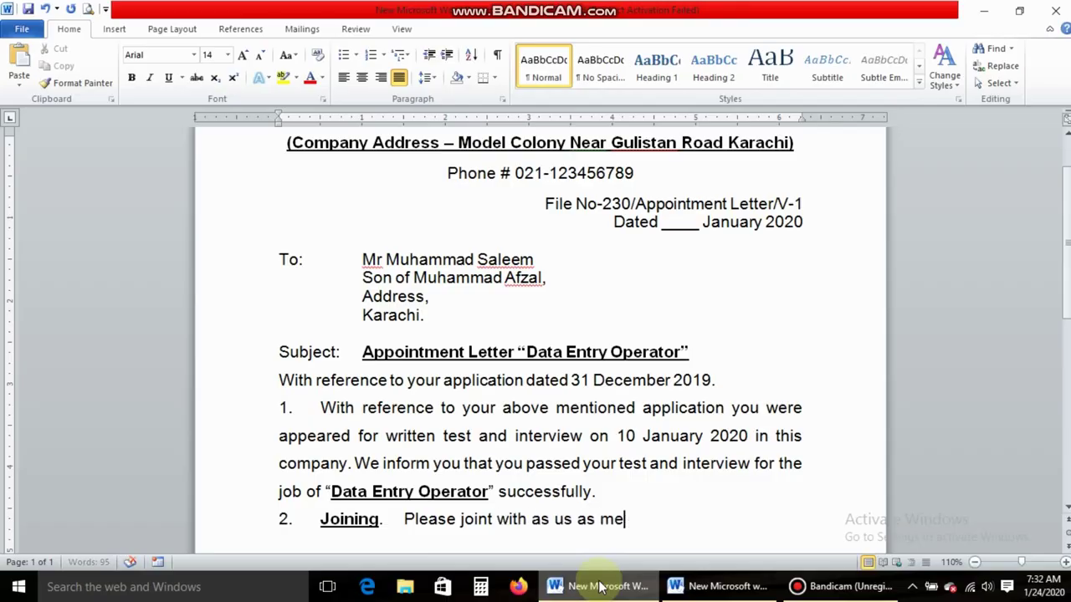
{"action": "type", "text": "of"}
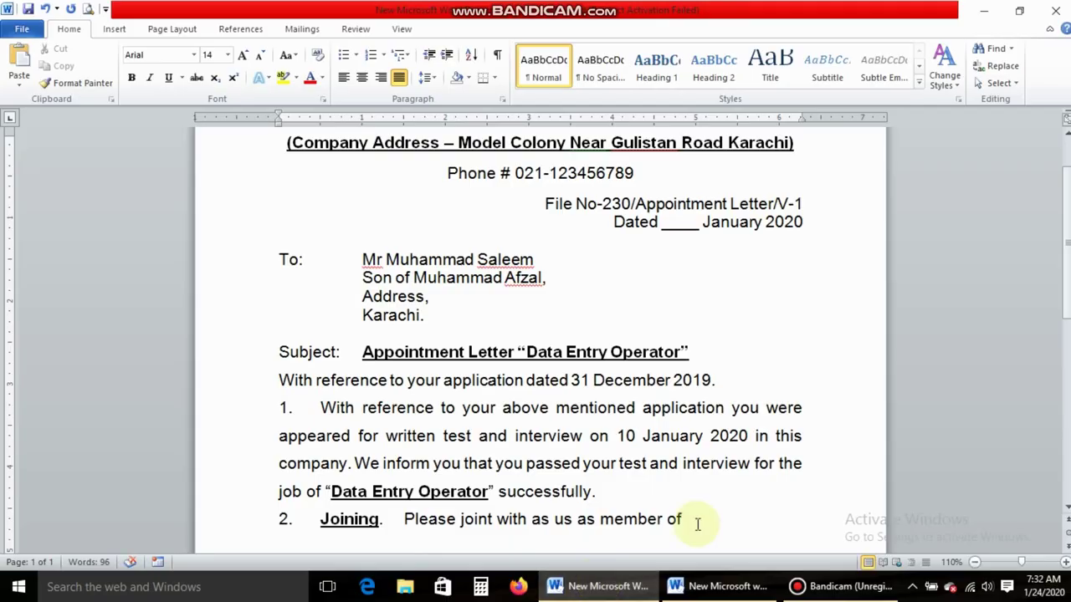
{"action": "type", "text": " this compa"}
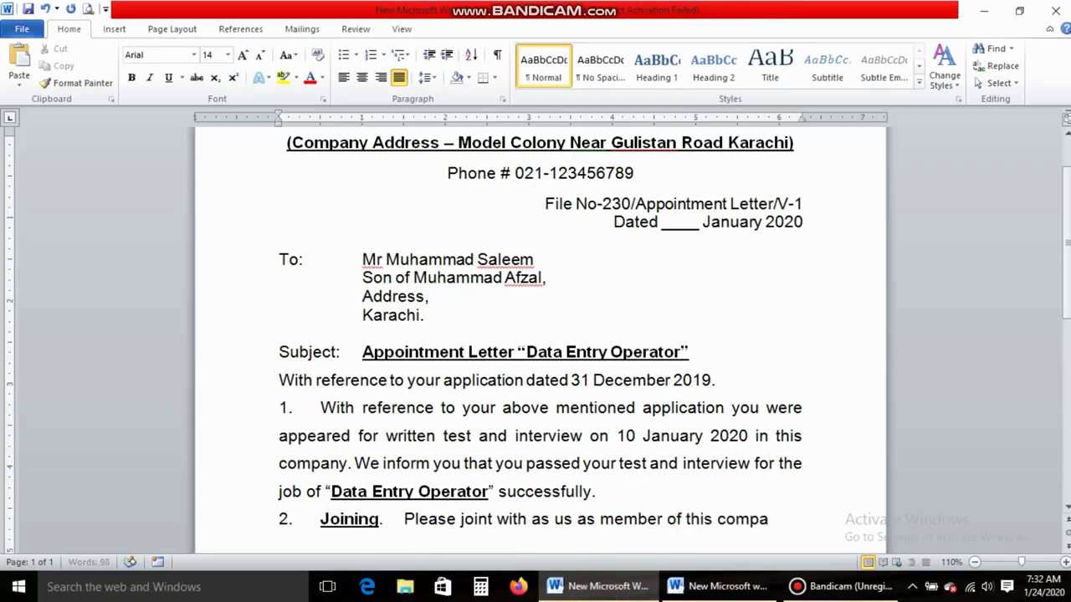
{"action": "type", "text": "nt"}
{"action": "type", "text": " with effe"}
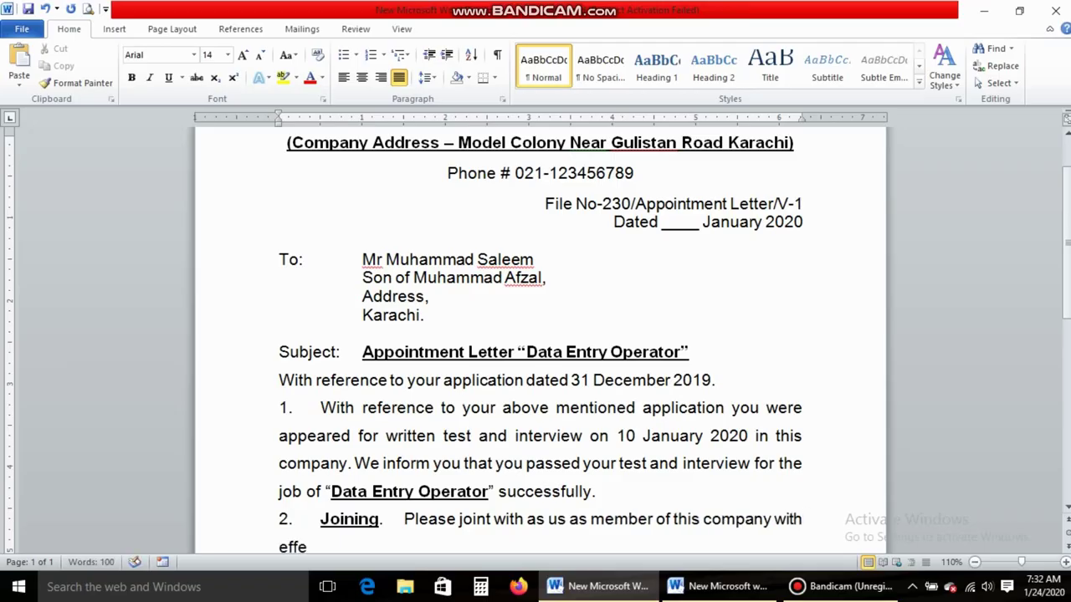
{"action": "type", "text": "ct from"}
{"action": "type", "text": " 1st"}
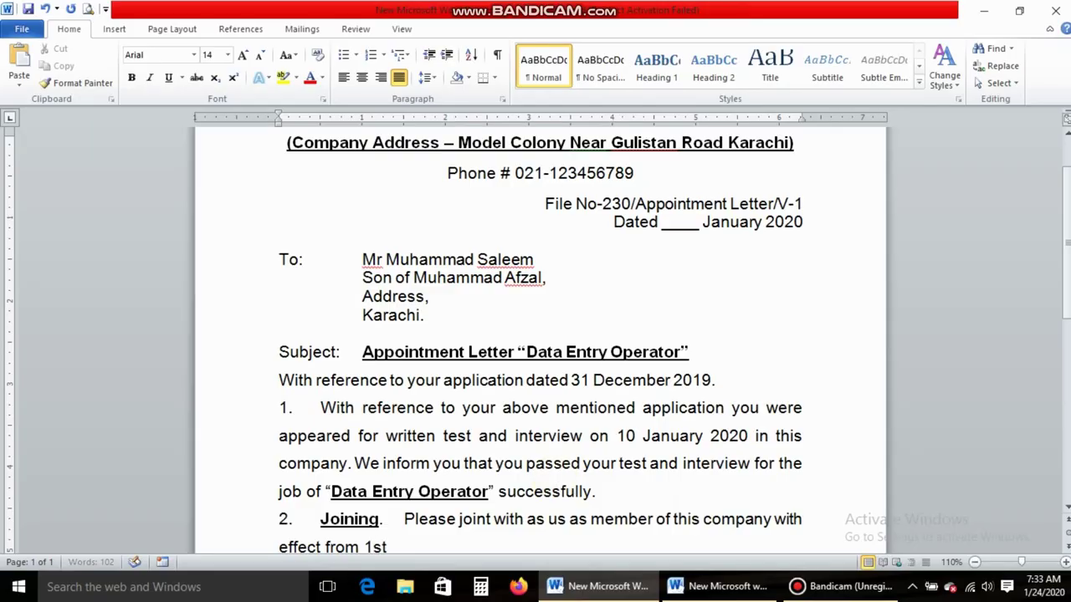
{"action": "type", "text": "eburar"}
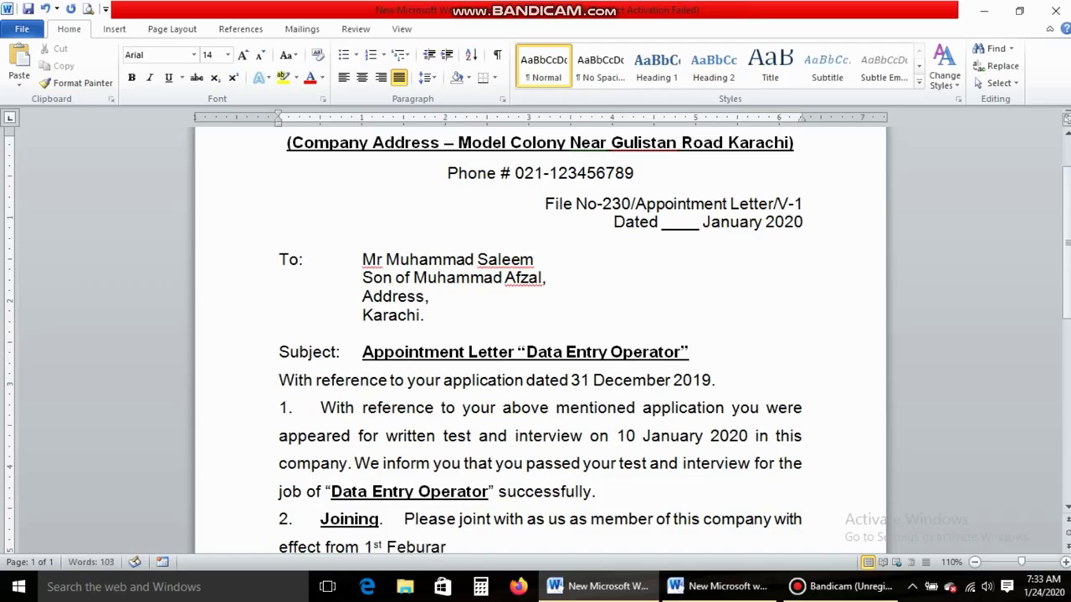
{"action": "type", "text": "2020."}
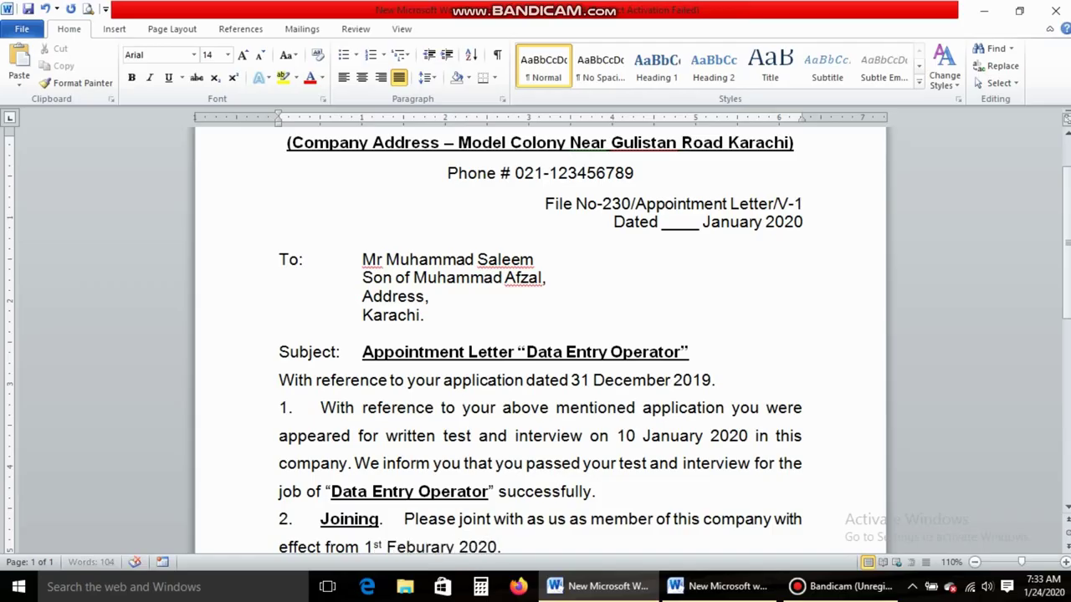
{"action": "key", "text": "Return"}
Step: Number item 3 with a tab indent and correct 'Feburary' to 'February'
{"action": "type", "text": "3."}
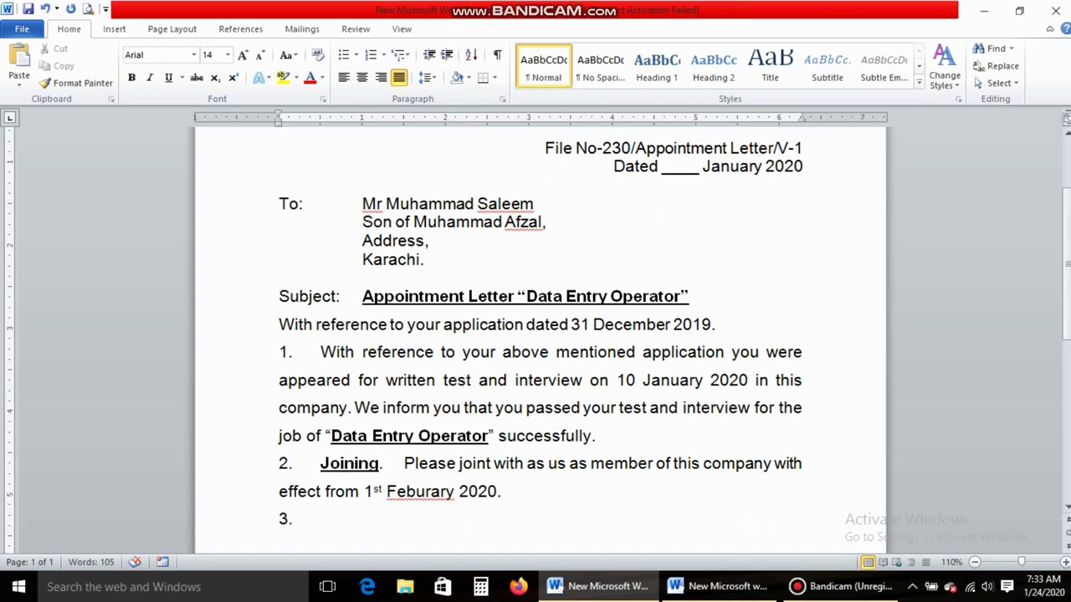
{"action": "key", "text": "Tab"}
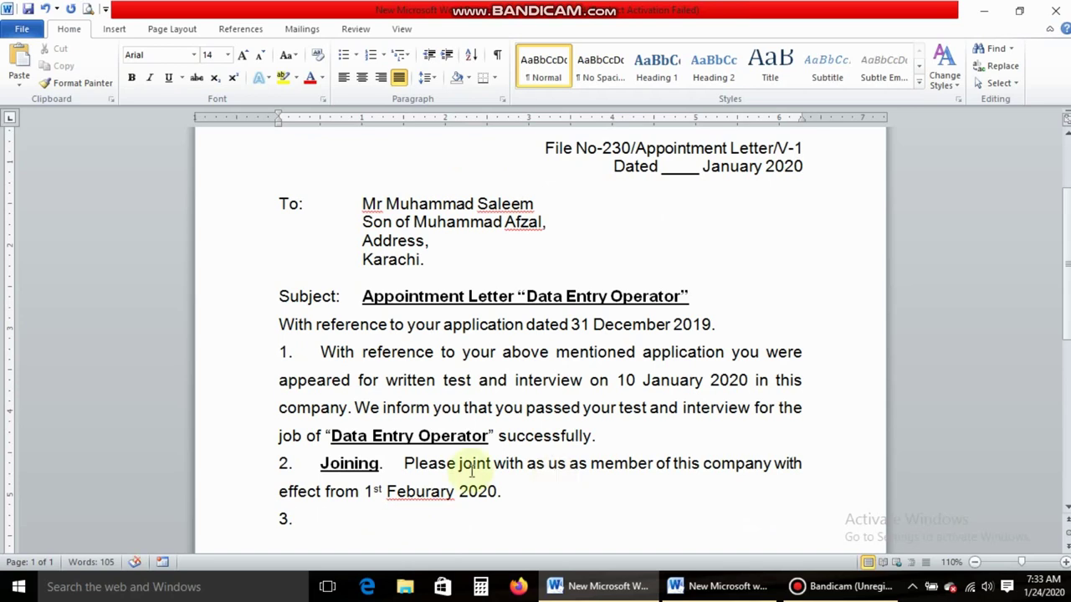
{"action": "right_click", "coordinate": [455, 493]}
{"action": "left_click", "coordinate": [500, 248]}
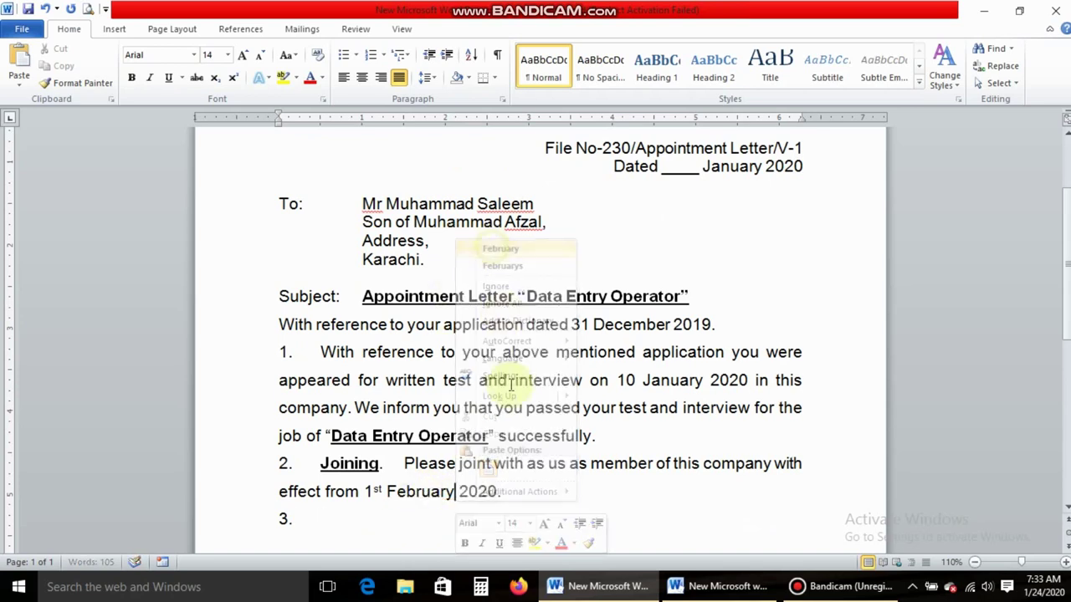
Step: Add item 3's heading 'Terms and Conditions.' in bold and underline
{"action": "left_click", "coordinate": [321, 519]}
{"action": "type", "text": "Terms"}
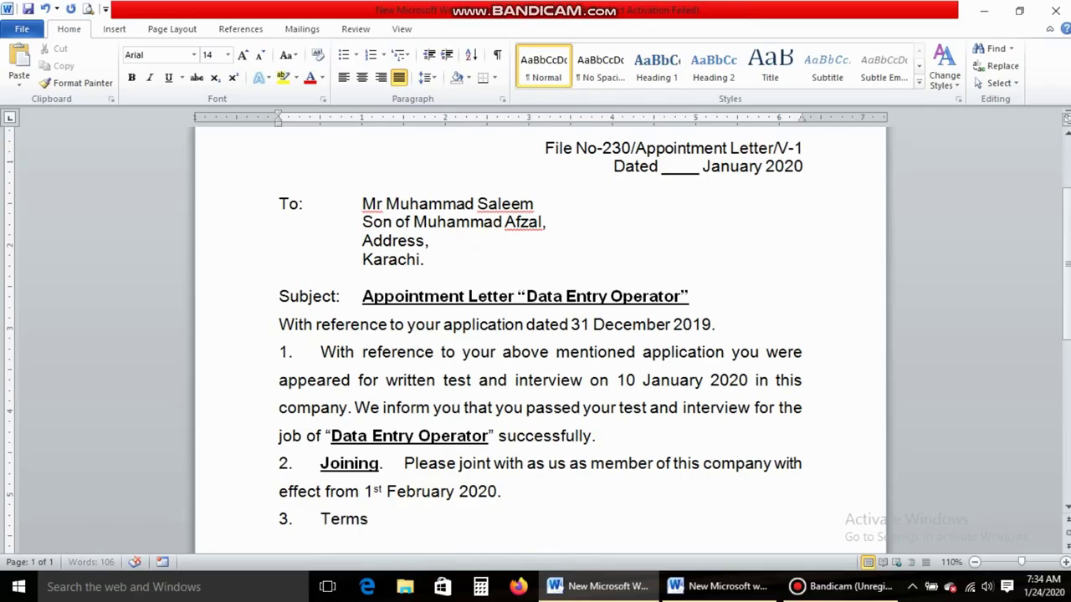
{"action": "type", "text": " and Conditio"}
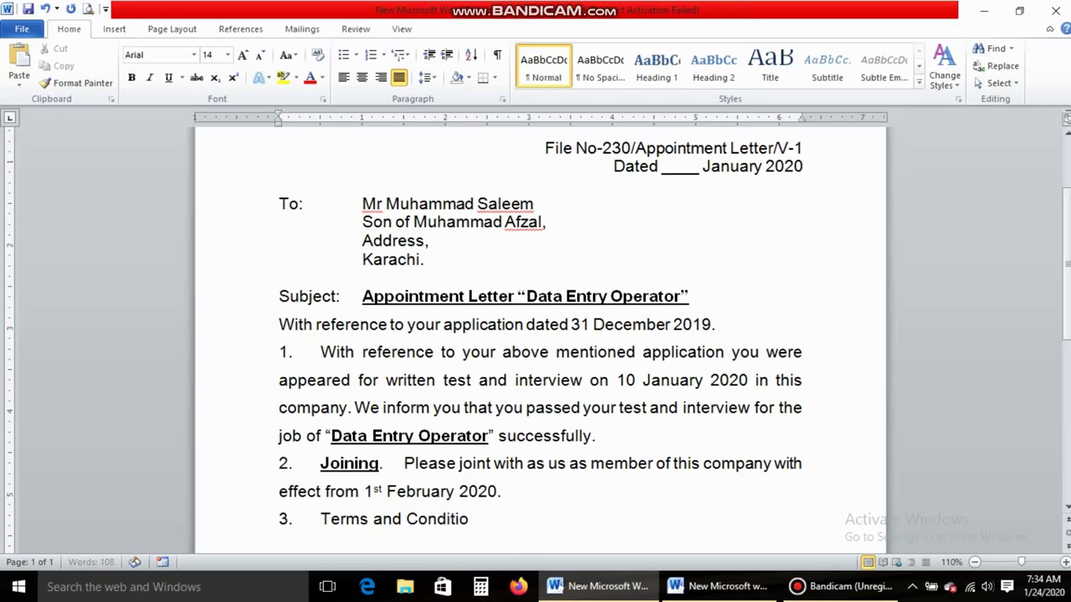
{"action": "type", "text": "ns."}
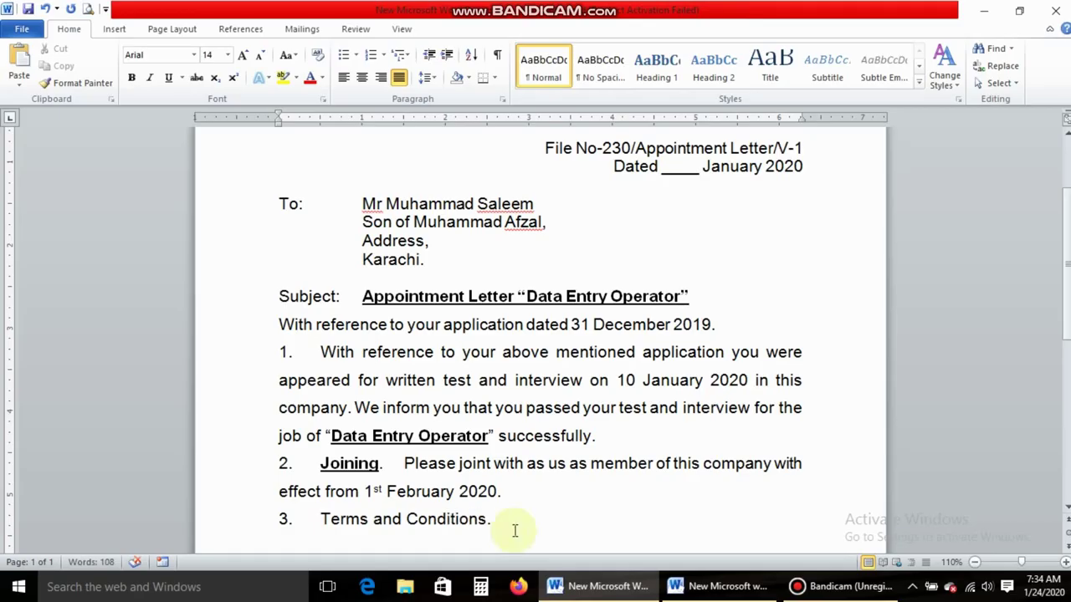
{"action": "left_click_drag", "start_coordinate": [319, 519], "coordinate": [436, 526]}
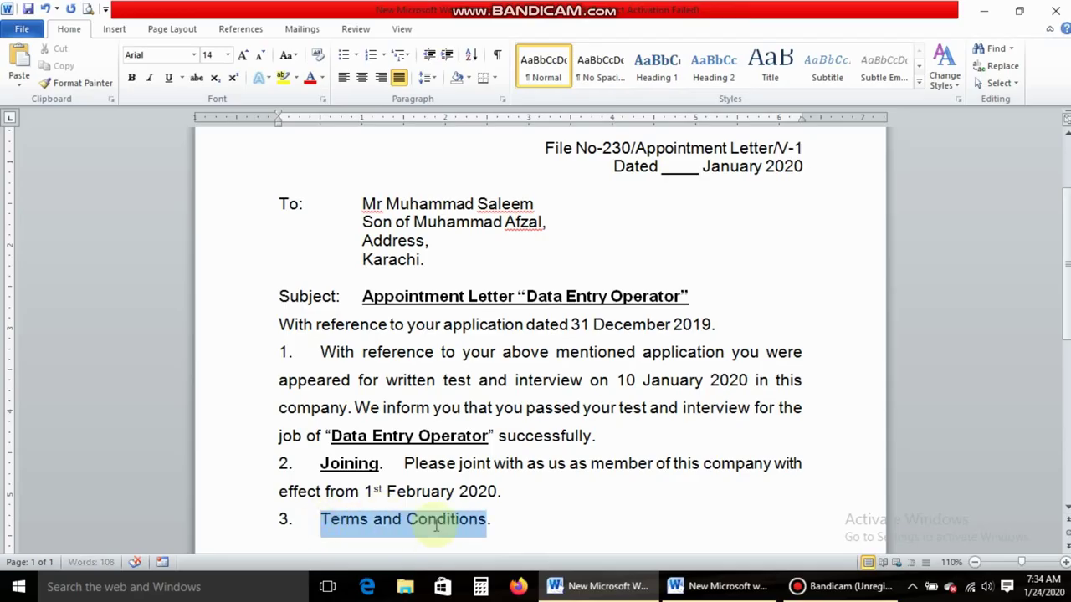
{"action": "left_click", "coordinate": [131, 77]}
{"action": "left_click", "coordinate": [168, 77]}
Step: Make the date '1st February 2020' bold
{"action": "left_click_drag", "start_coordinate": [366, 492], "coordinate": [498, 492]}
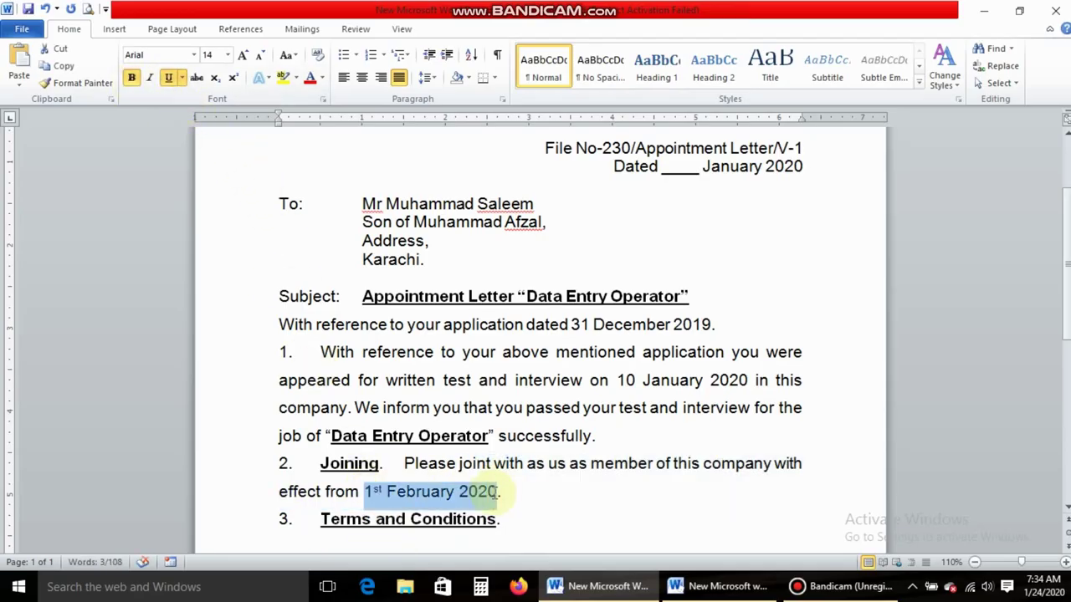
{"action": "left_click", "coordinate": [131, 77]}
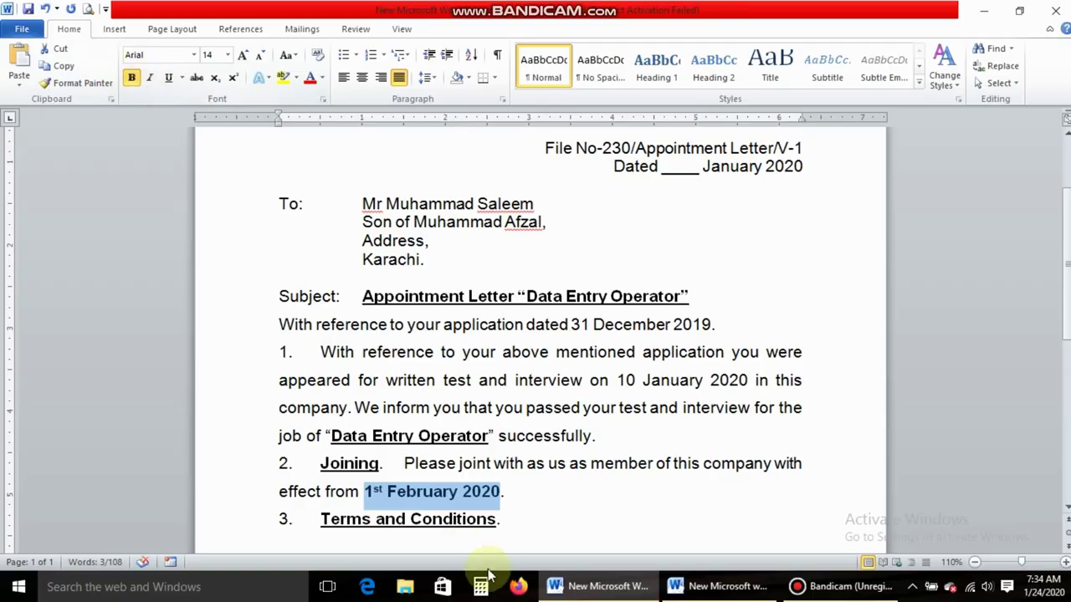
{"action": "left_click", "coordinate": [522, 519]}
Step: Write paragraph 3: contract basis up to January 2021, performance review, then permanent appointment decision
{"action": "type", "text": "Your"}
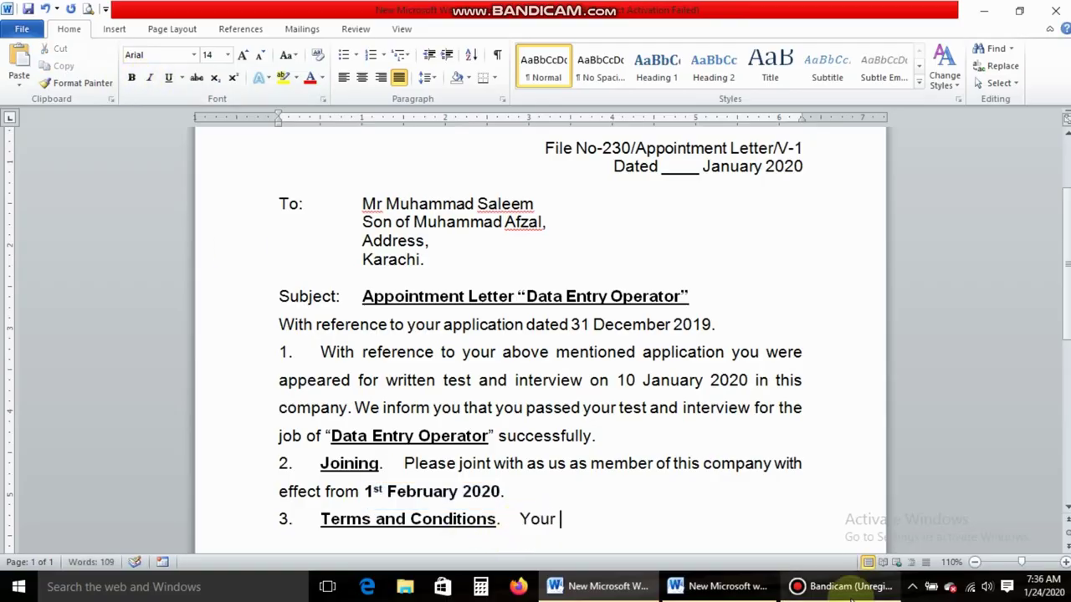
{"action": "type", "text": " appointment wil"}
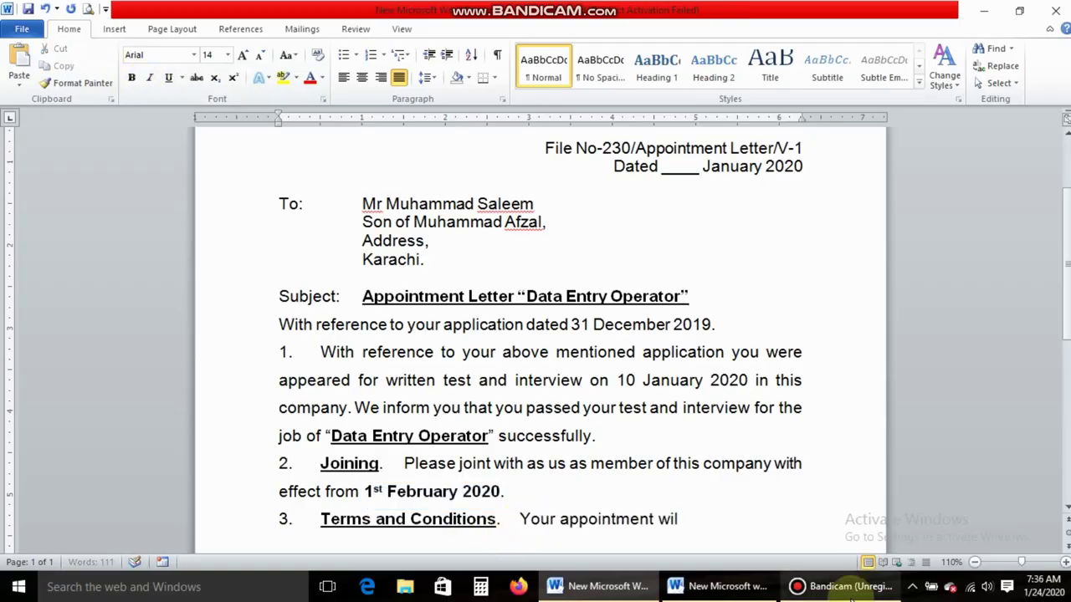
{"action": "type", "text": "l be c"}
{"action": "type", "text": "tra"}
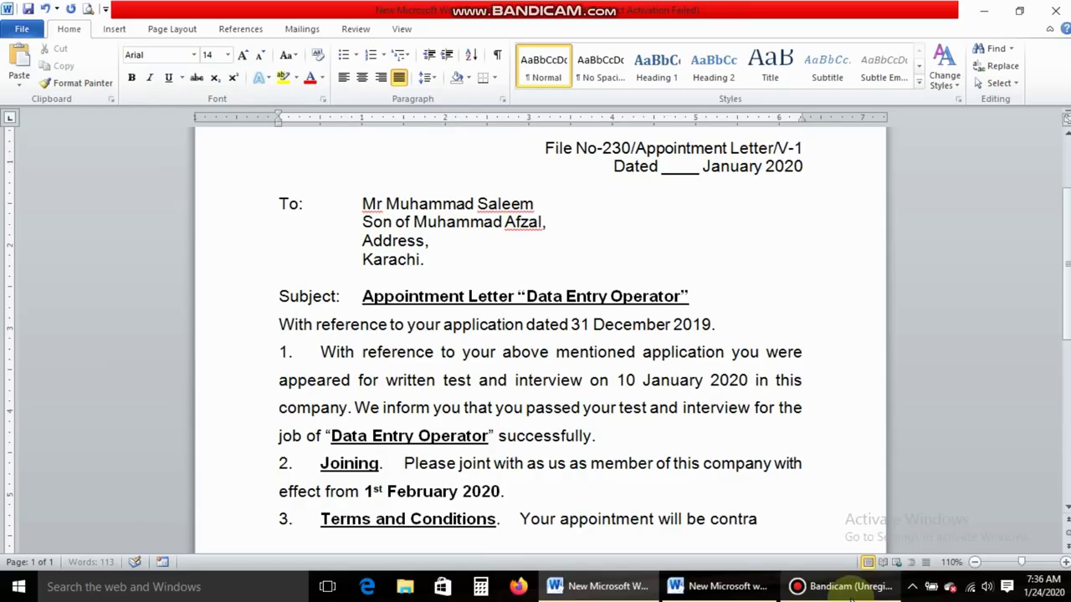
{"action": "type", "text": " basis"}
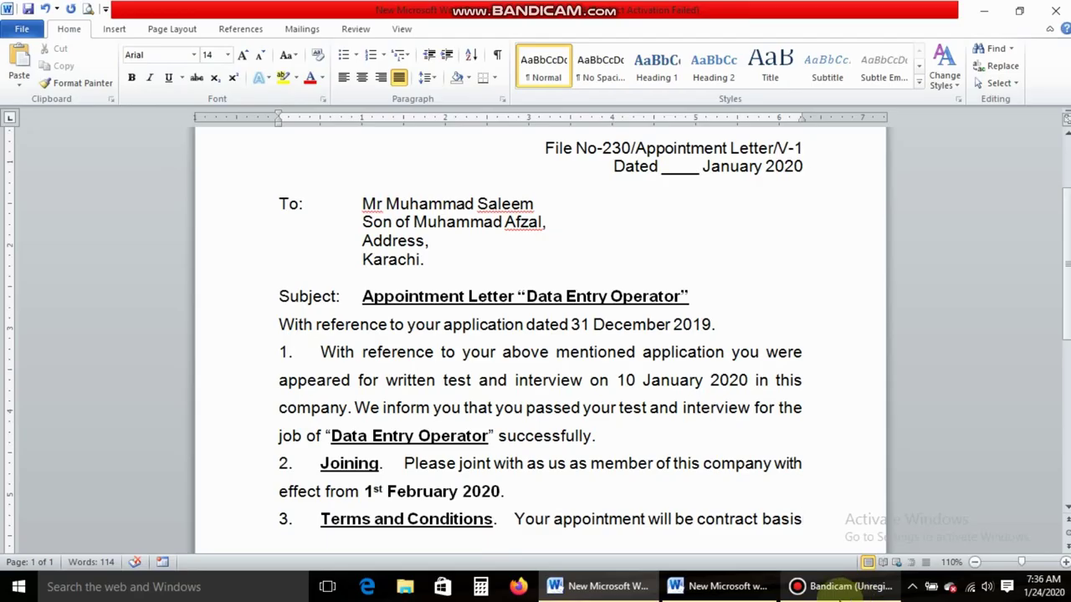
{"action": "type", "text": "1 Yea"}
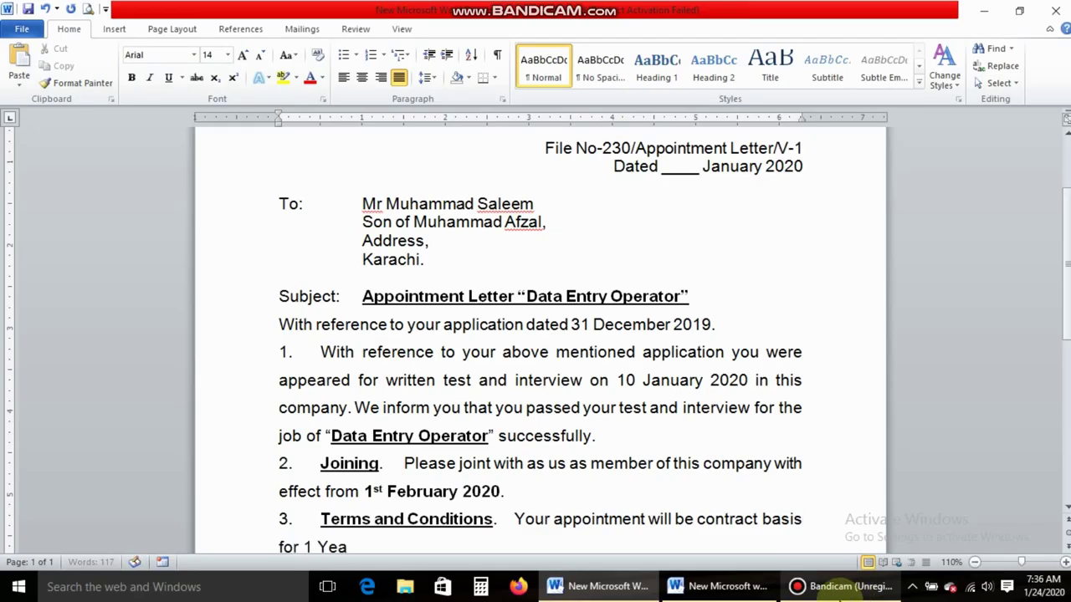
{"action": "type", "text": " up"}
{"action": "type", "text": "to"}
{"action": "key", "text": "BackSpace"}
{"action": "key", "text": "BackSpace"}
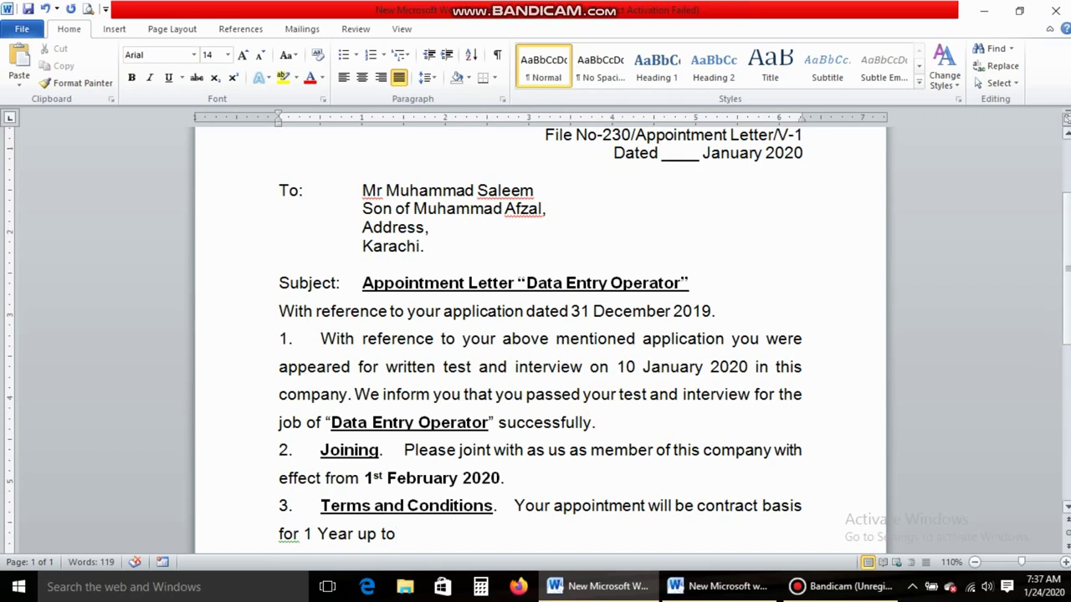
{"action": "scroll", "coordinate": [223, 558], "scroll_direction": "down", "scroll_amount": 3}
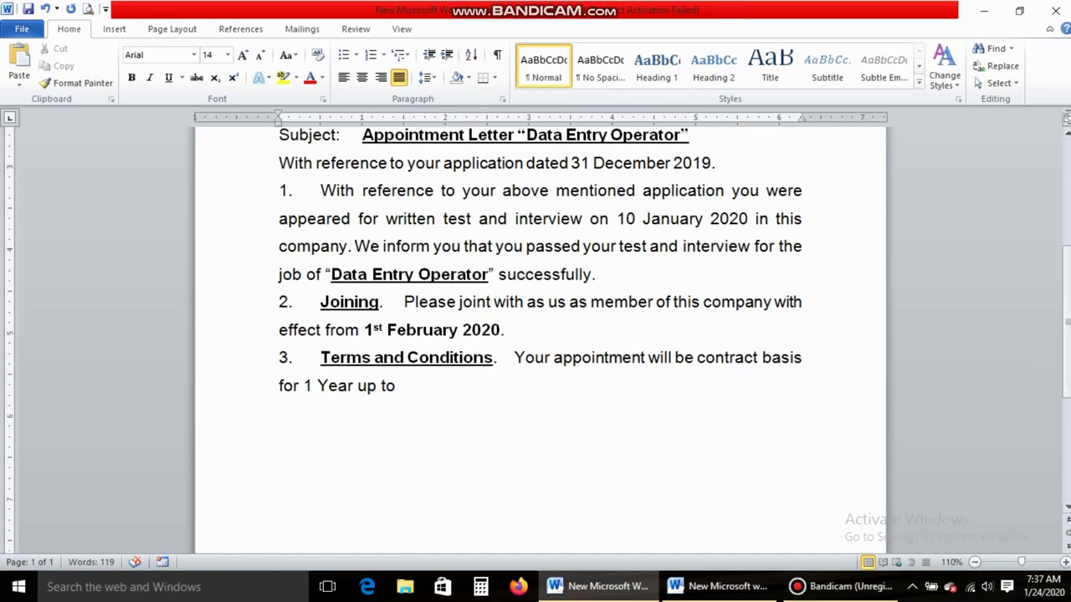
{"action": "type", "text": "Janu"}
{"action": "type", "text": "ary 2021"}
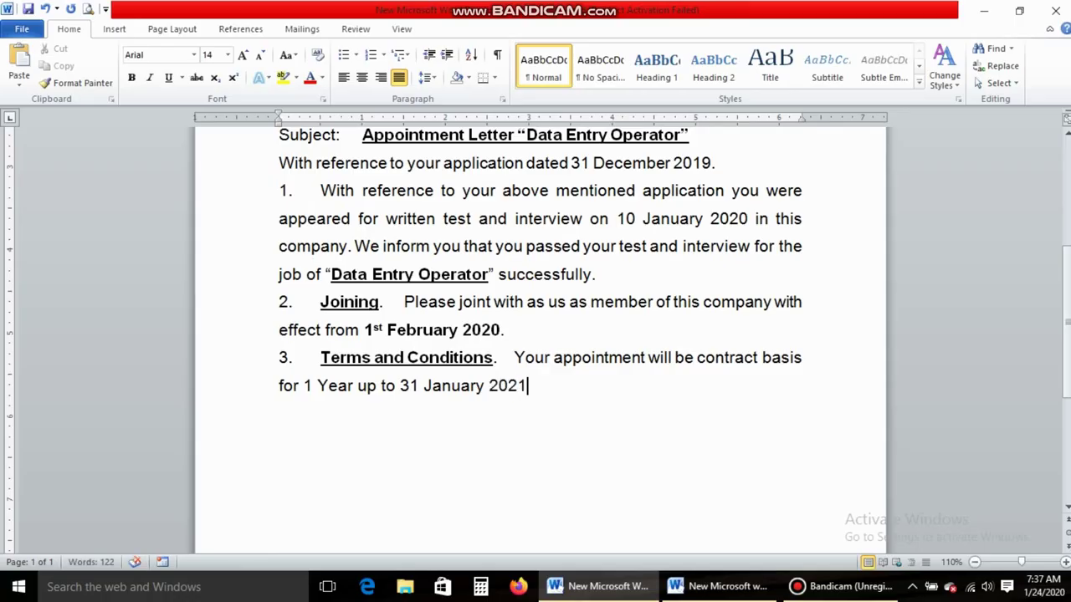
{"action": "type", "text": ". After comp"}
{"action": "type", "text": "letio"}
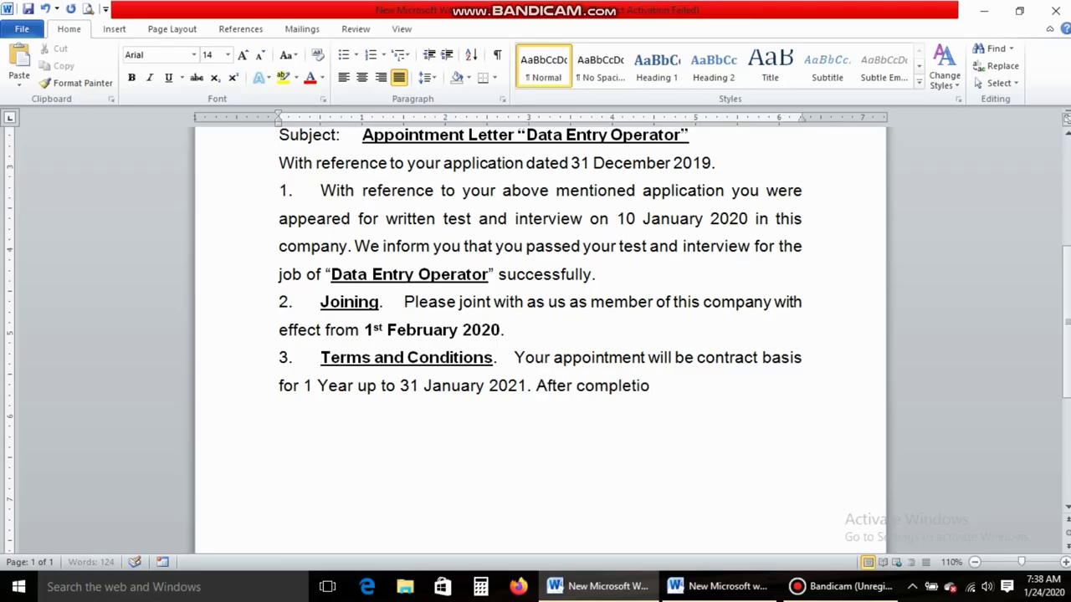
{"action": "type", "text": "n of your s"}
{"action": "type", "text": "uccessful te"}
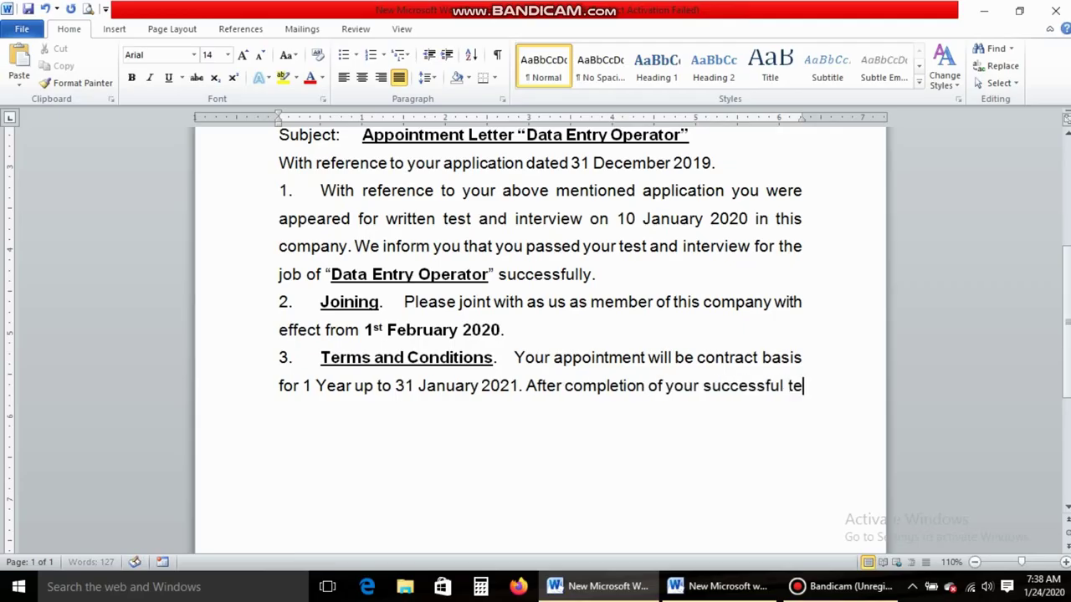
{"action": "type", "text": "nure "}
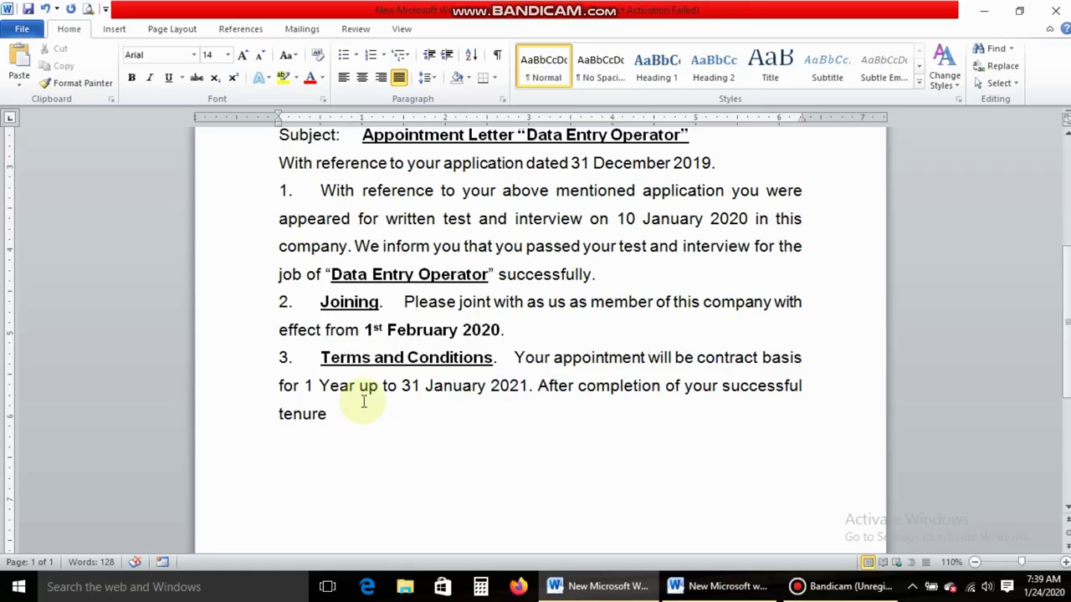
{"action": "type", "text": "Company will r"}
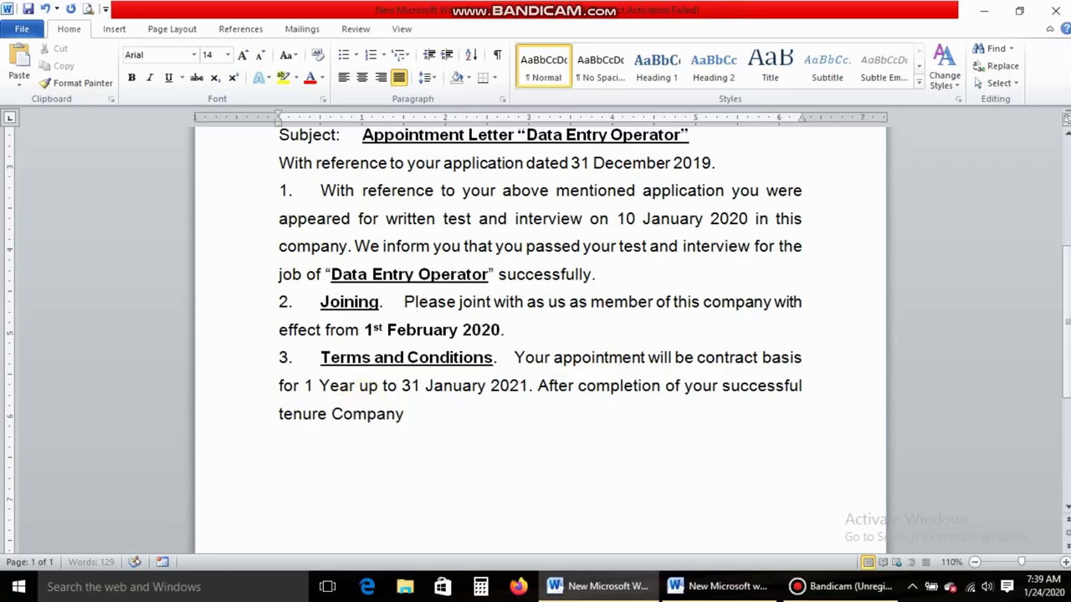
{"action": "type", "text": "eview "}
{"action": "type", "text": "your "}
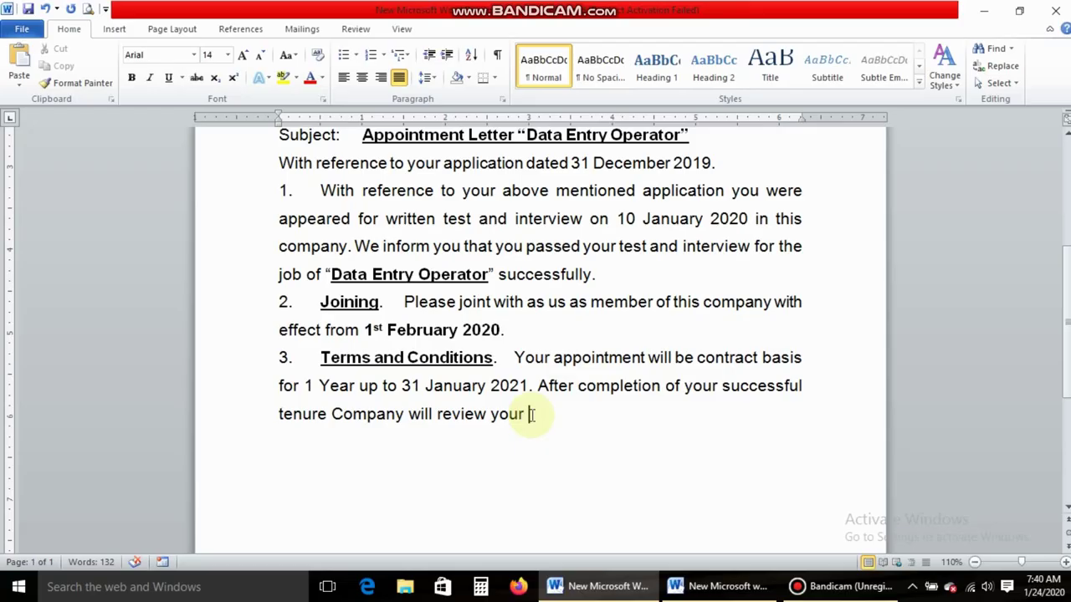
{"action": "type", "text": "perfor"}
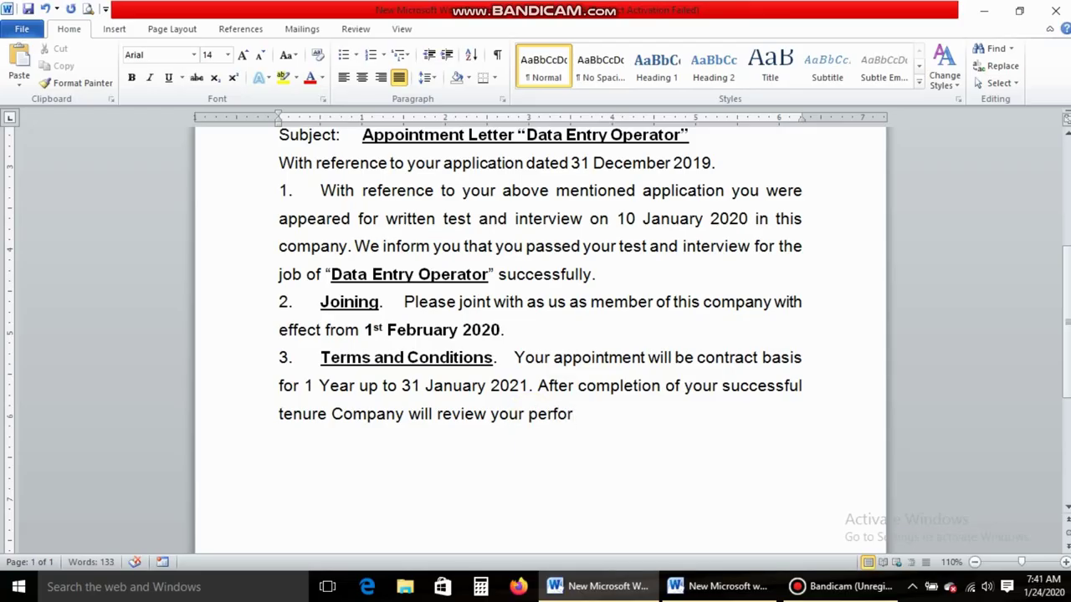
{"action": "type", "text": "mances and wi"}
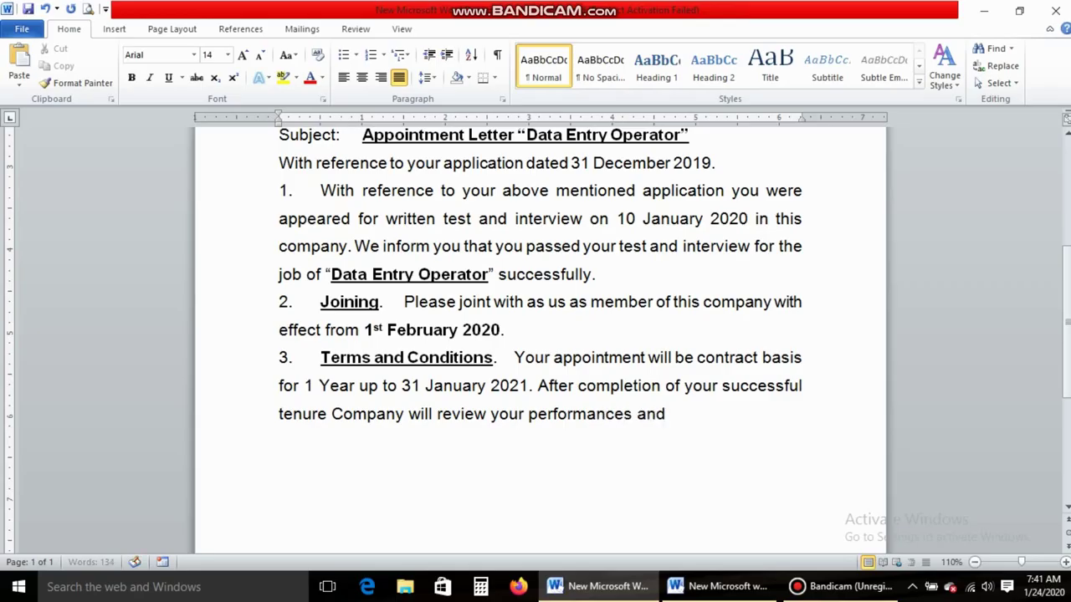
{"action": "type", "text": "ll decide"}
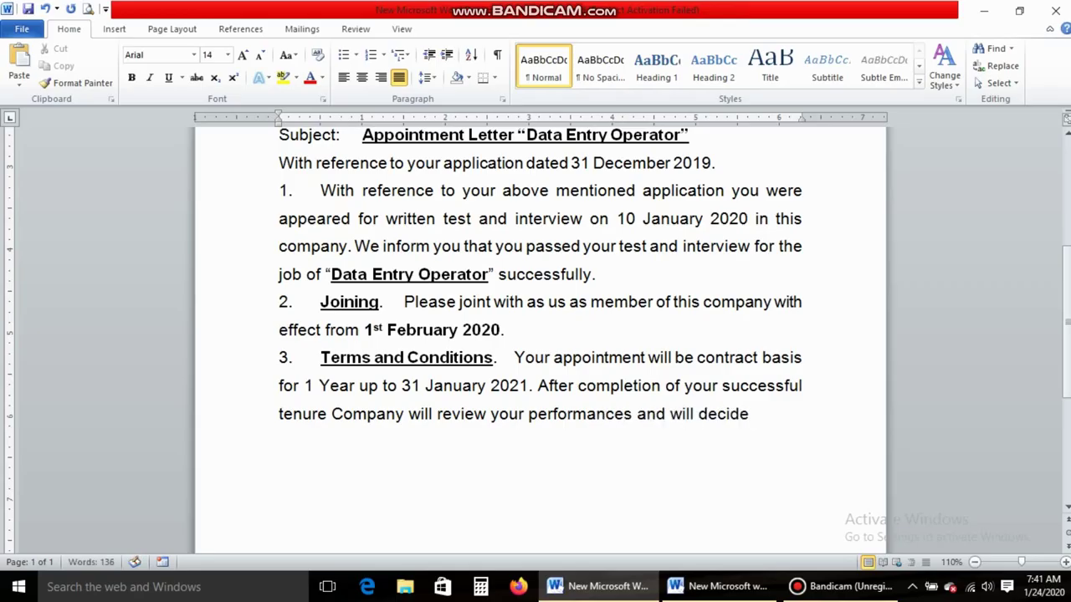
{"action": "type", "text": " for your permanent"}
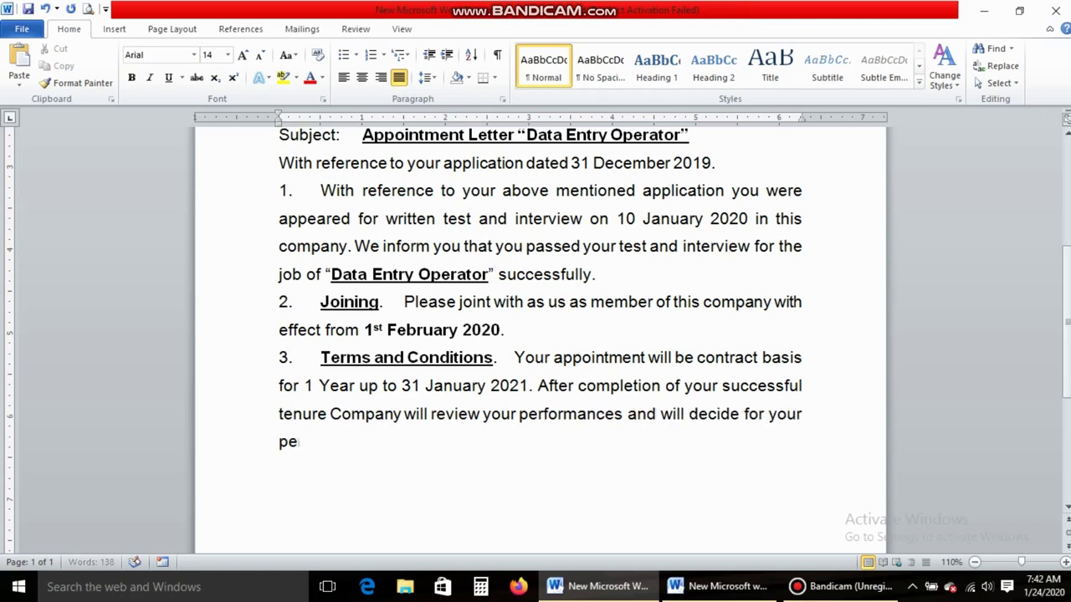
{"action": "type", "text": " appointm"}
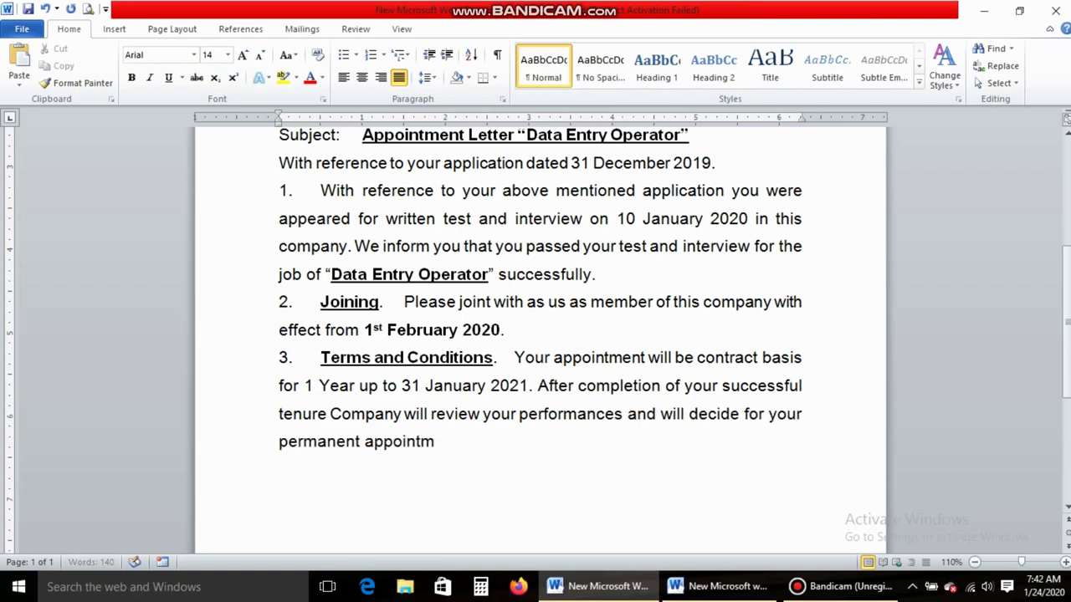
{"action": "type", "text": "ent."}
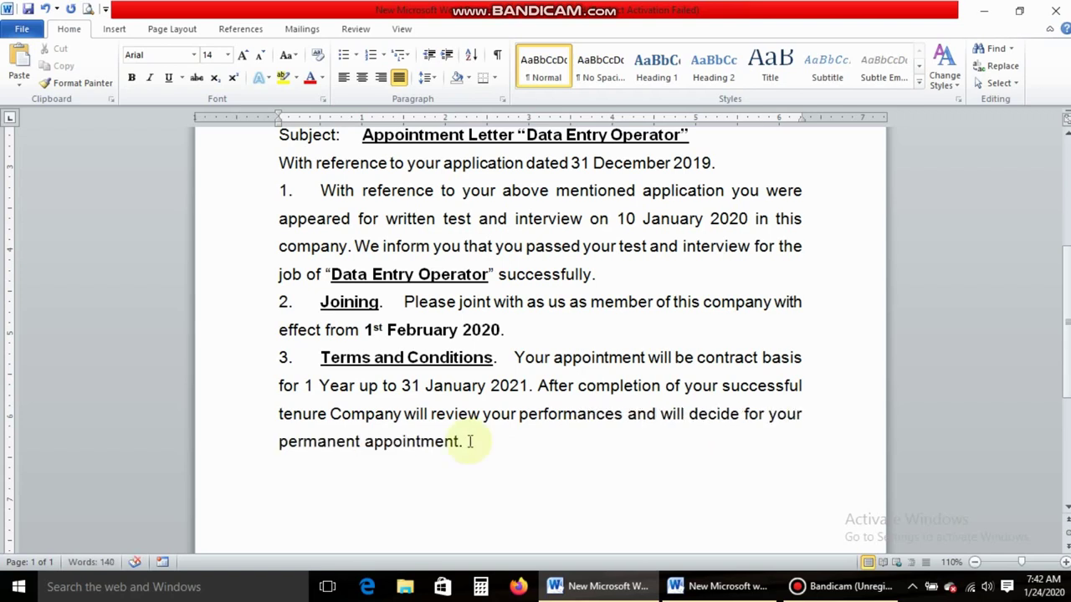
{"action": "key", "text": "Return"}
{"action": "key", "text": "Return"}
{"action": "key", "text": "Return"}
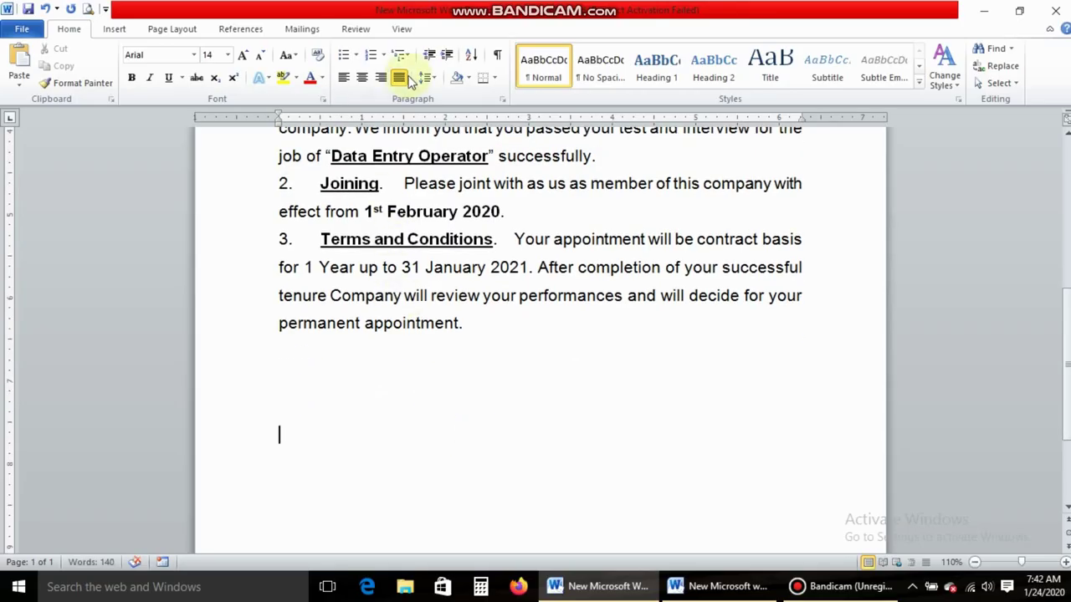
Step: Add a right-aligned underscore signature line with the Managing Director's title beneath it
{"action": "left_click", "coordinate": [380, 77]}
{"action": "type", "text": "____________________"}
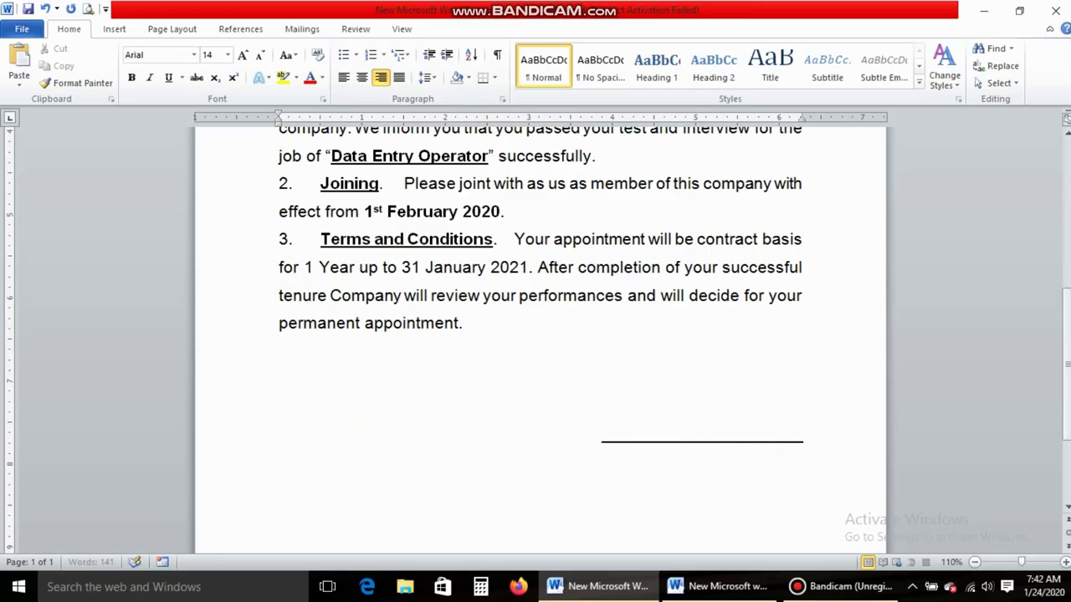
{"action": "type", "text": "_______"}
{"action": "key", "text": "Return"}
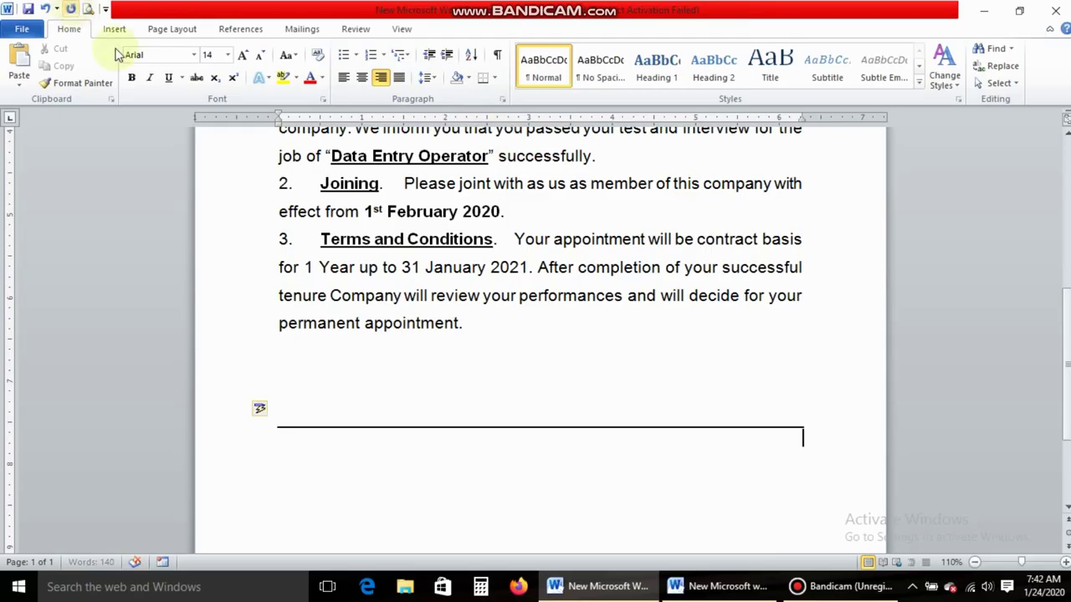
{"action": "left_click", "coordinate": [45, 8]}
{"action": "type", "text": "("}
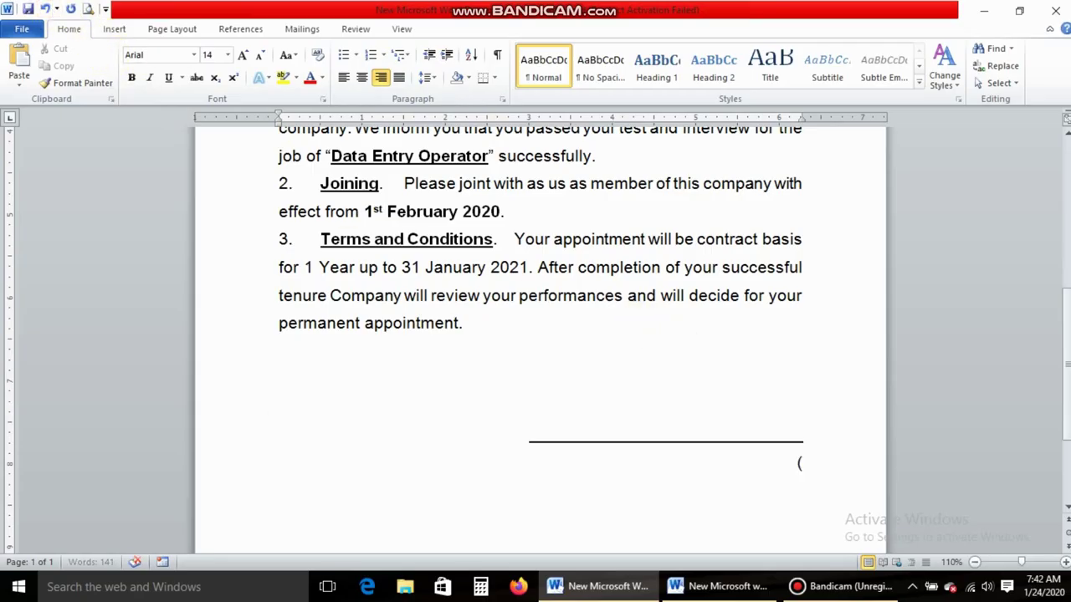
{"action": "type", "text": "Managing D"}
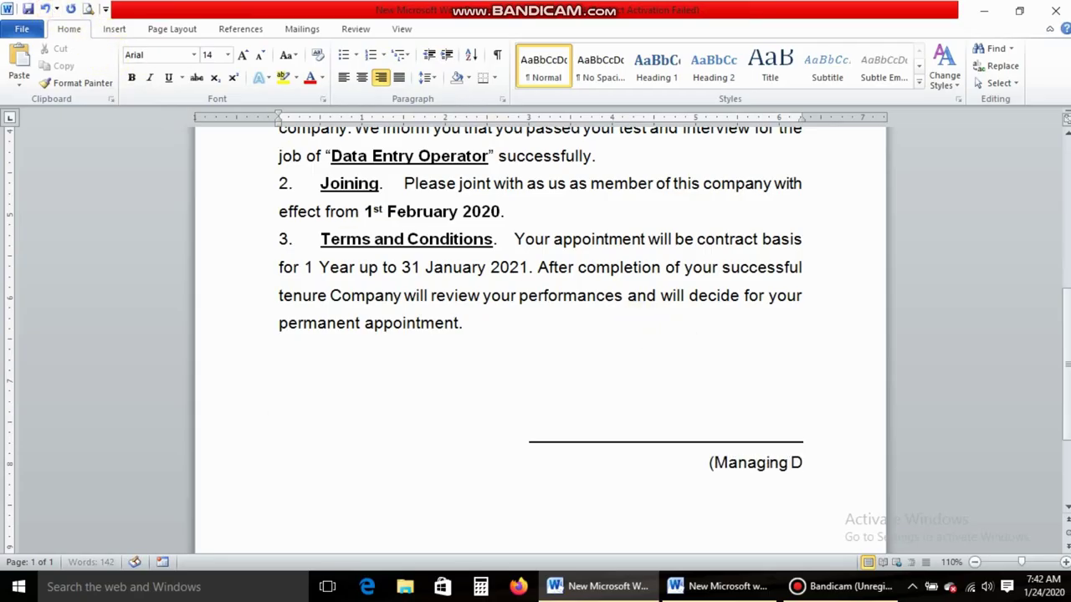
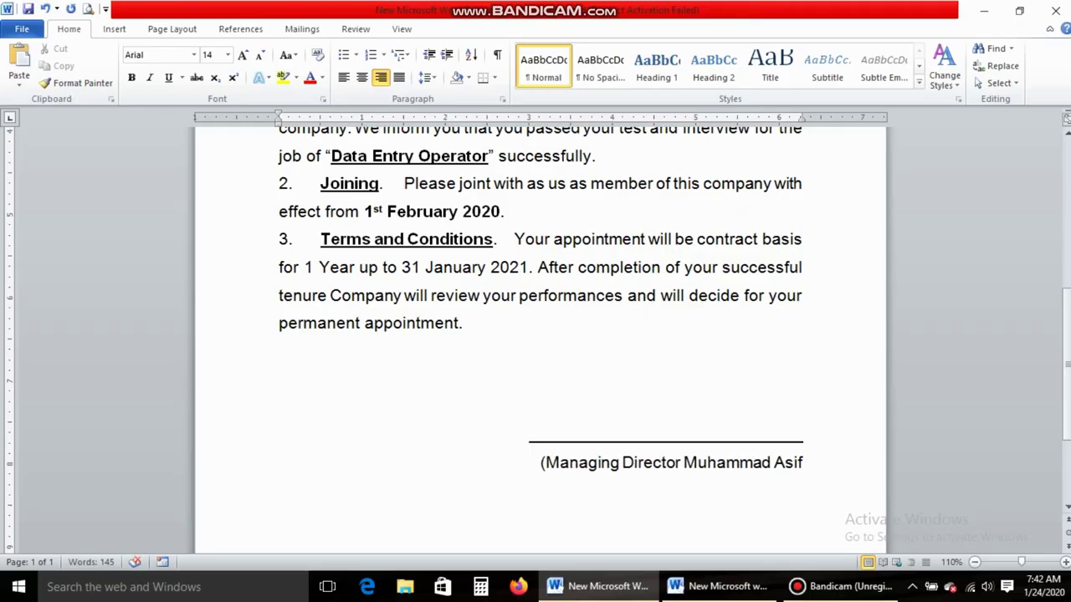
{"action": "type", "text": ")"}
Step: Tighten the line spacing of the signature line and title
{"action": "left_click_drag", "start_coordinate": [578, 437], "coordinate": [616, 465]}
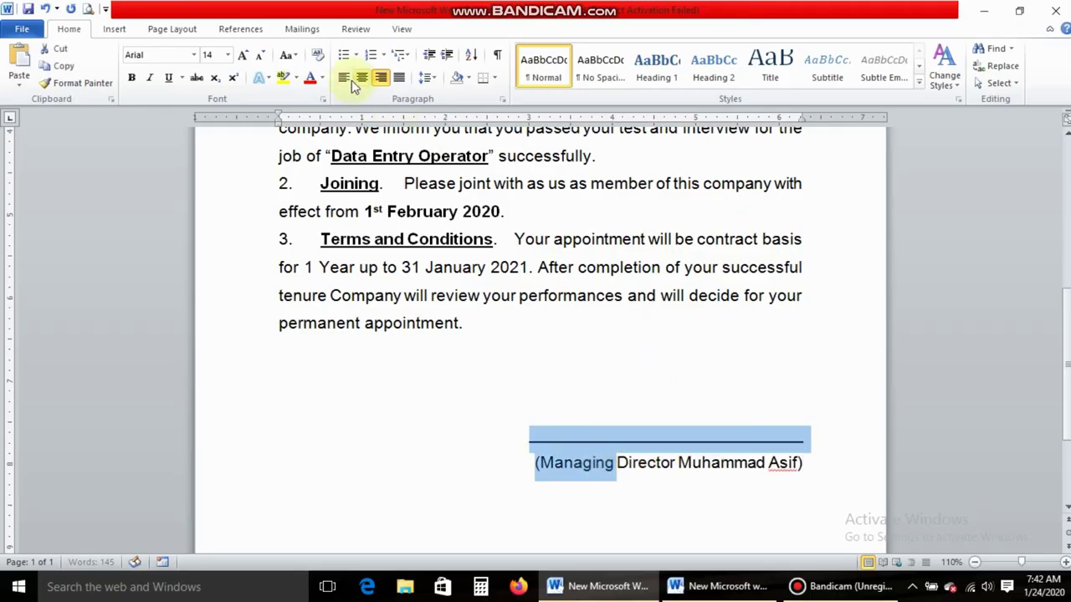
{"action": "left_click", "coordinate": [427, 77]}
{"action": "left_click", "coordinate": [443, 112]}
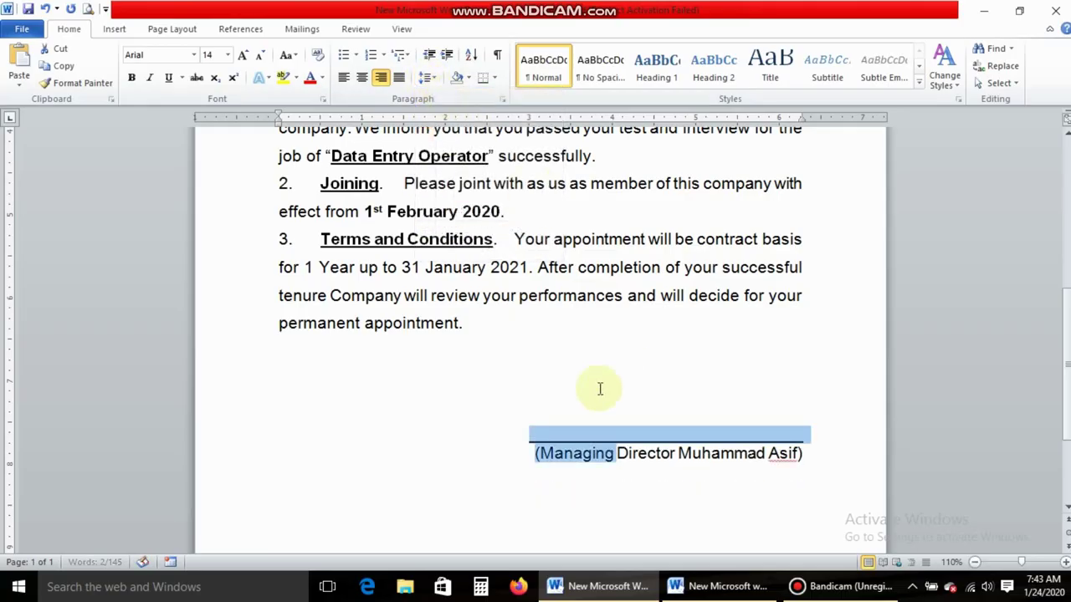
{"action": "left_click", "coordinate": [555, 441]}
{"action": "left_click", "coordinate": [615, 389]}
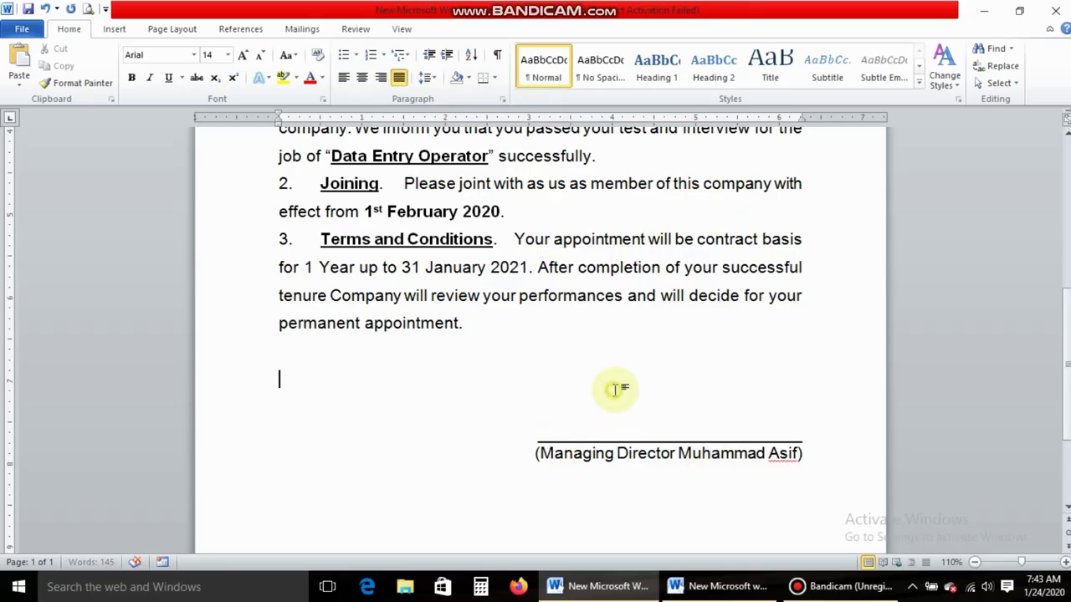
Step: Preview the finished letter in print view, enlarged, then return to editing
{"action": "scroll", "coordinate": [615, 389], "scroll_direction": "up", "scroll_amount": 1}
{"action": "scroll", "coordinate": [585, 393], "scroll_direction": "up", "scroll_amount": 1}
{"action": "scroll", "coordinate": [764, 437], "scroll_direction": "up", "scroll_amount": 1}
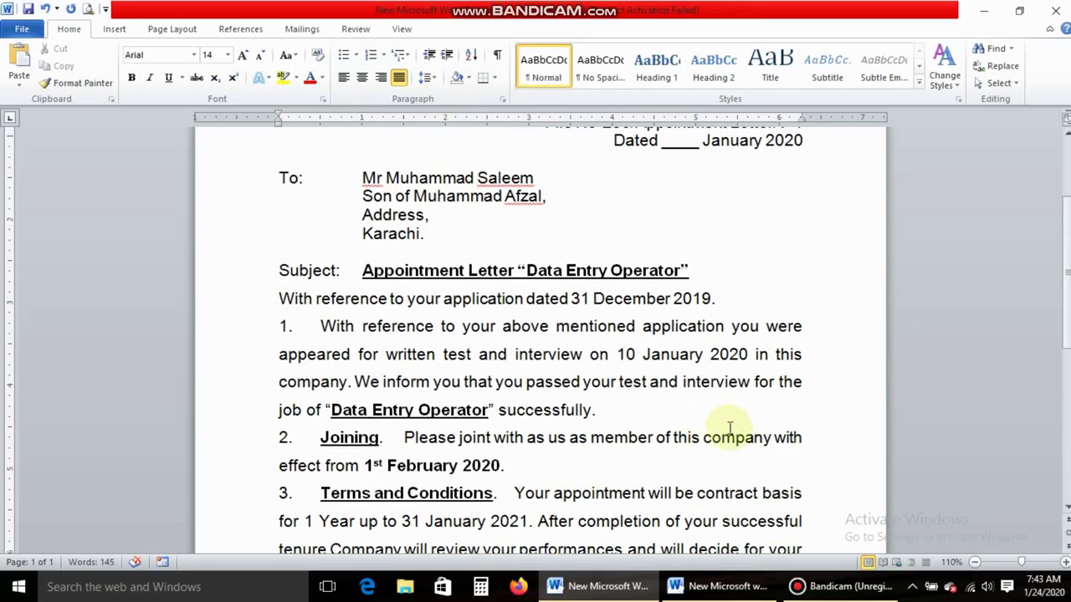
{"action": "scroll", "coordinate": [730, 429], "scroll_direction": "up", "scroll_amount": 2}
{"action": "left_click", "coordinate": [88, 10]}
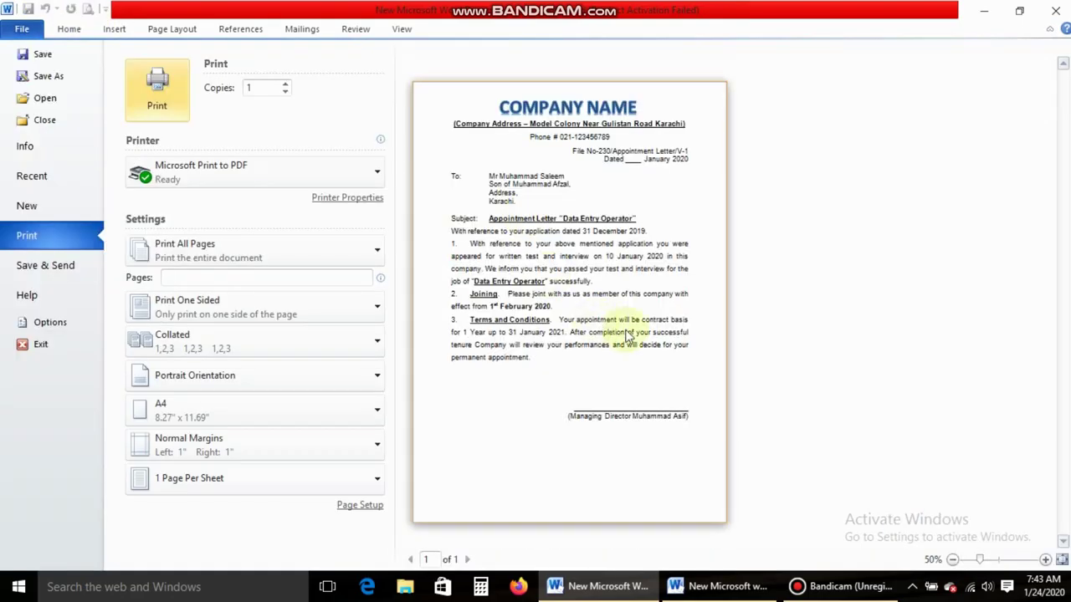
{"action": "left_click", "coordinate": [1044, 558]}
{"action": "scroll", "coordinate": [810, 360], "scroll_direction": "down", "scroll_amount": 1}
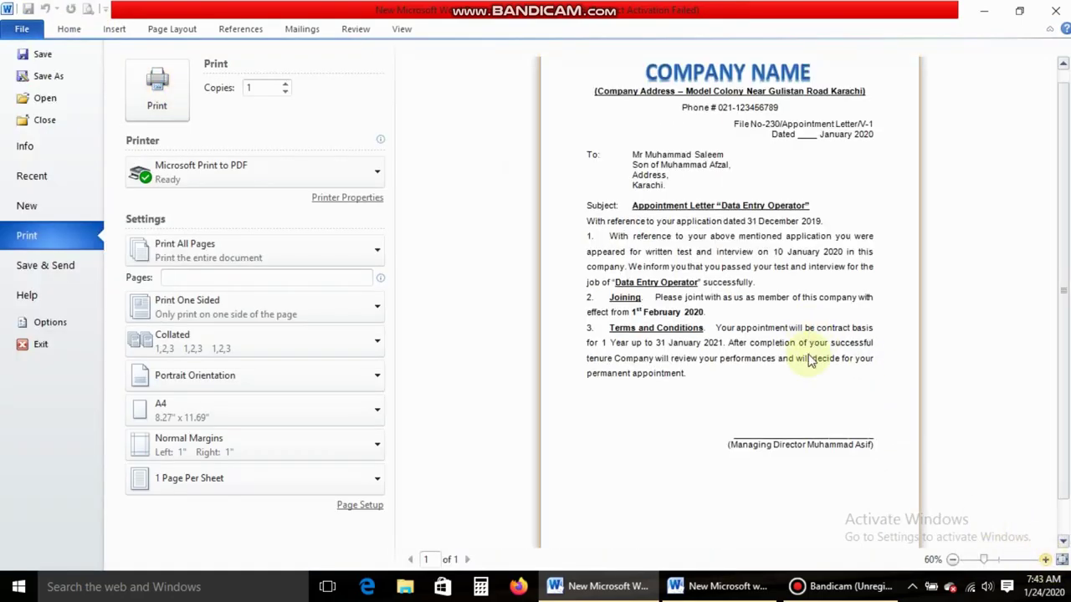
{"action": "scroll", "coordinate": [809, 360], "scroll_direction": "up", "scroll_amount": 1}
{"action": "left_click", "coordinate": [39, 54]}
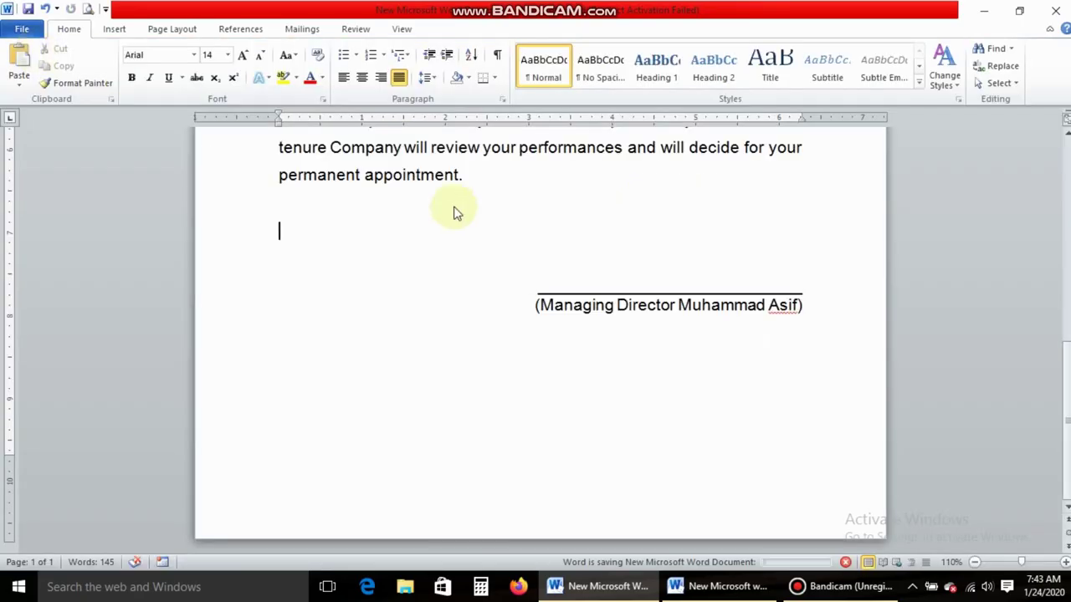
{"action": "left_click", "coordinate": [461, 280]}
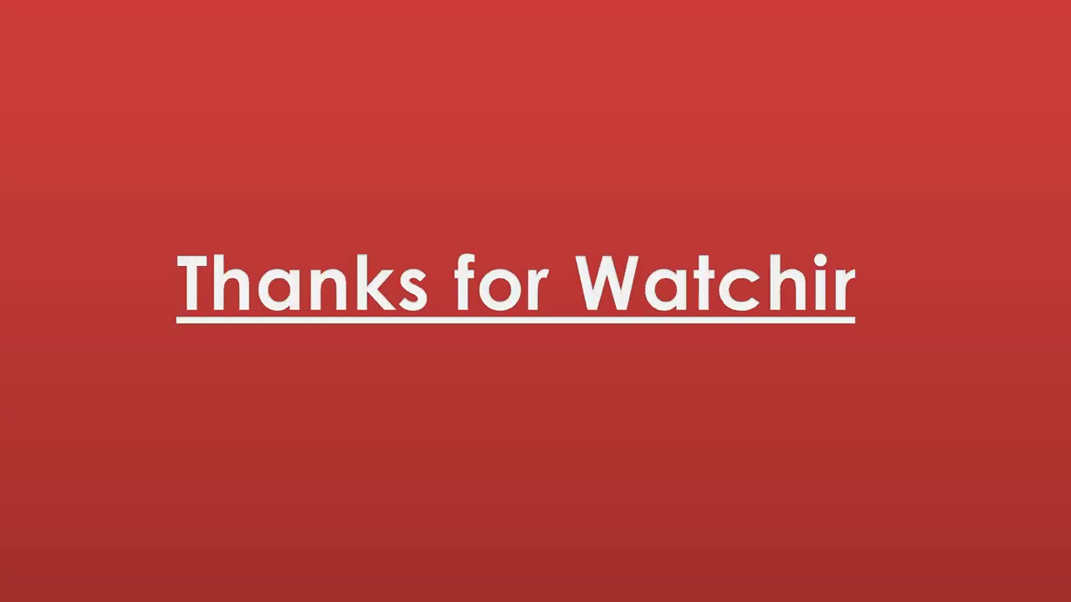